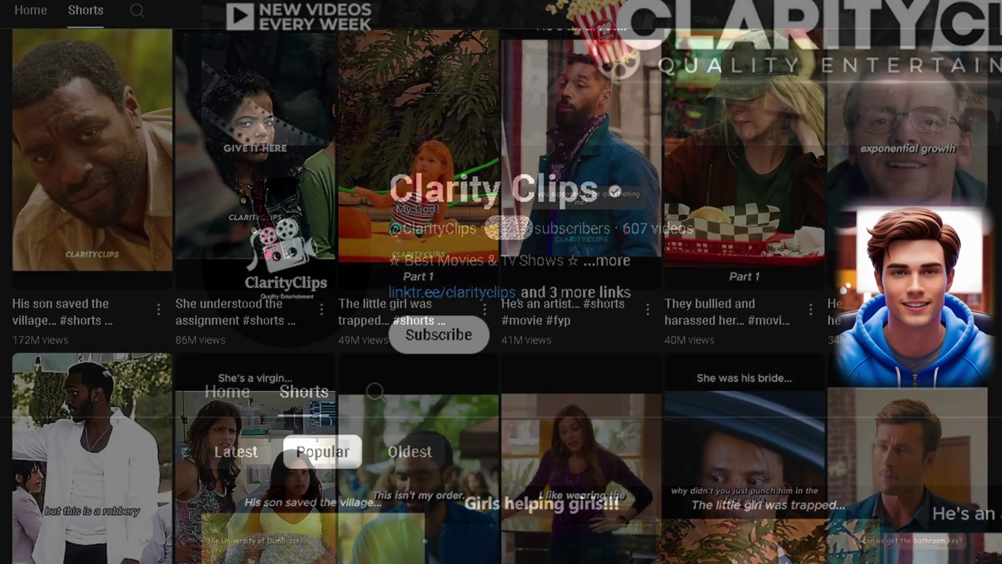
Scroll down through the Social Blade page to finish the research.
scroll(502, 282, down, 5)
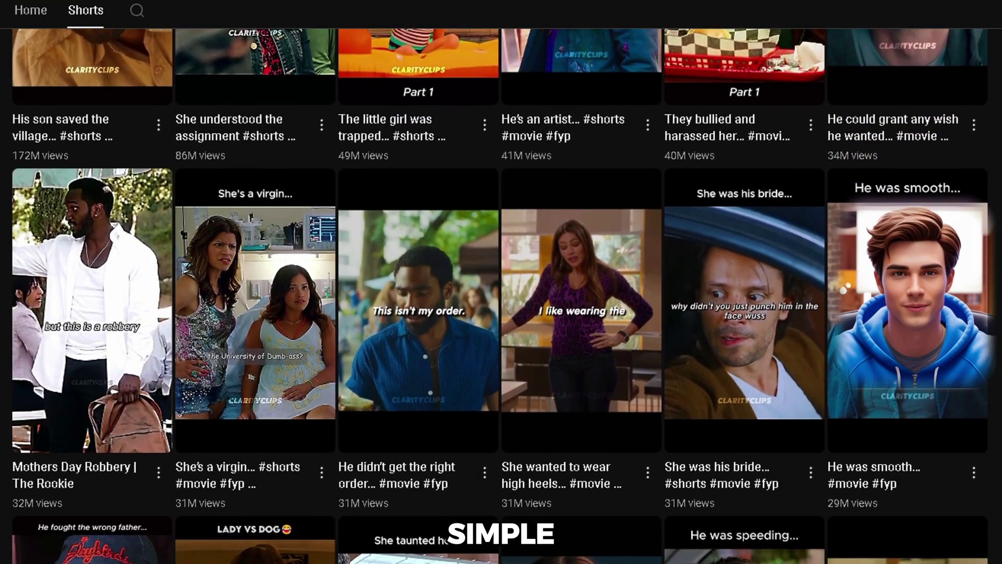
scroll(501, 281, down, 4)
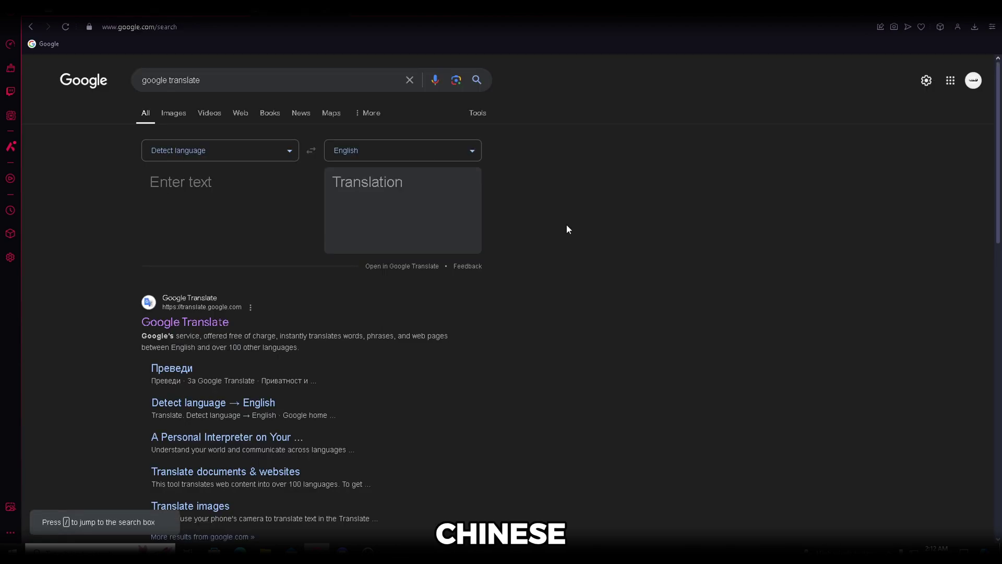
Translate 'movie' from English to Chinese (Simplified) and copy the result 电影.
click(231, 152)
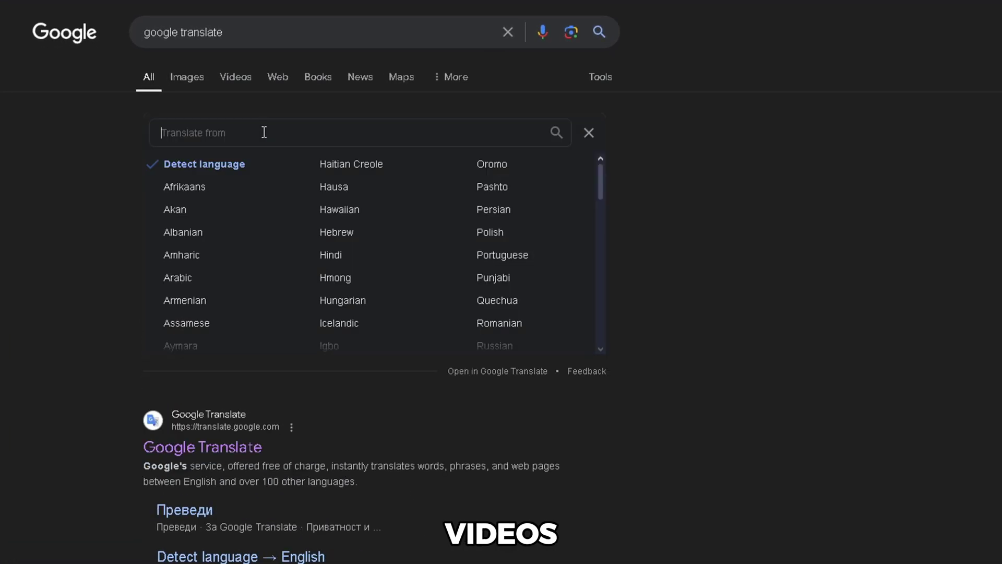
text(e)
click(208, 161)
click(458, 129)
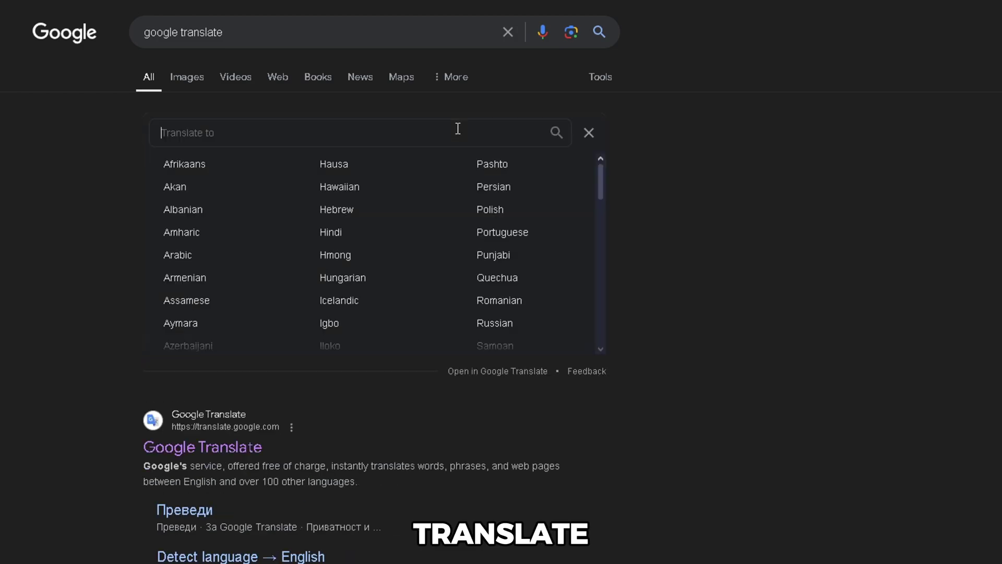
text(chi)
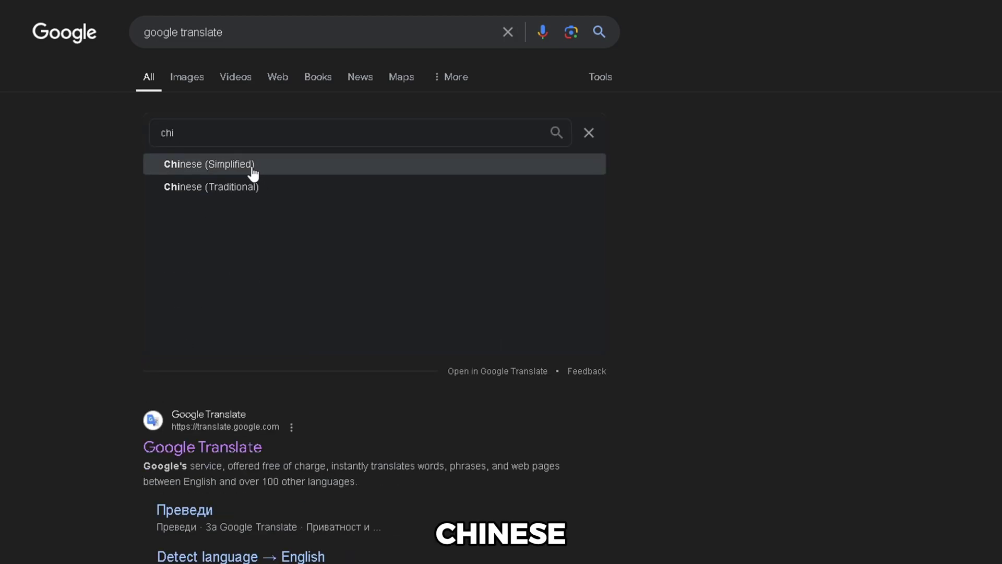
click(253, 166)
text(movie)
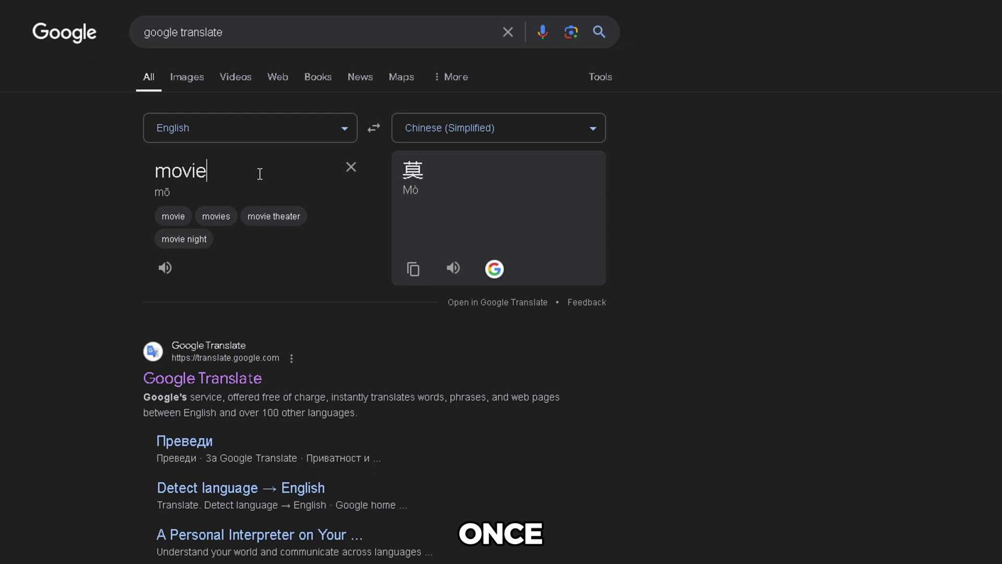
click(343, 243)
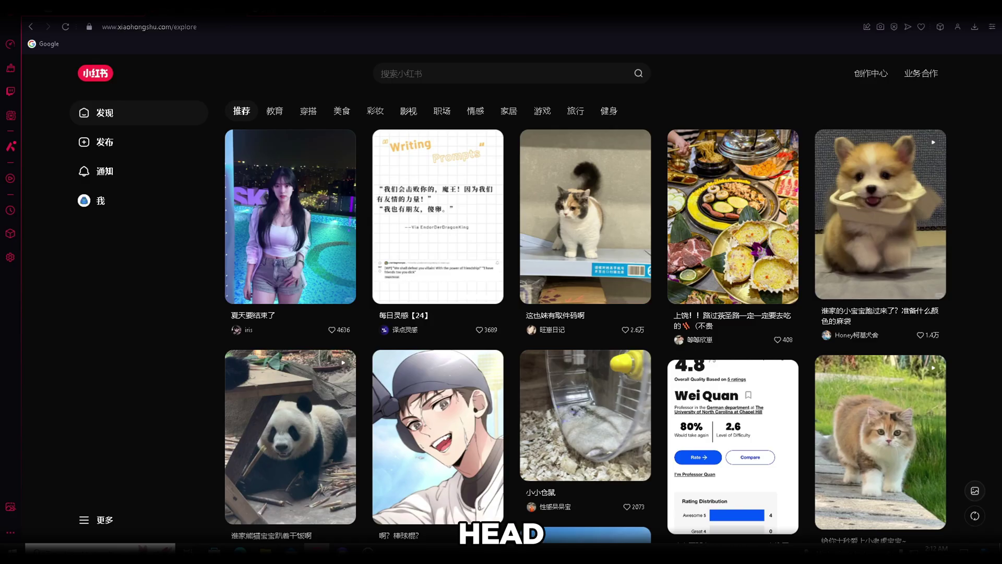
Search Xiaohongshu for 电影 and browse the results.
click(466, 70)
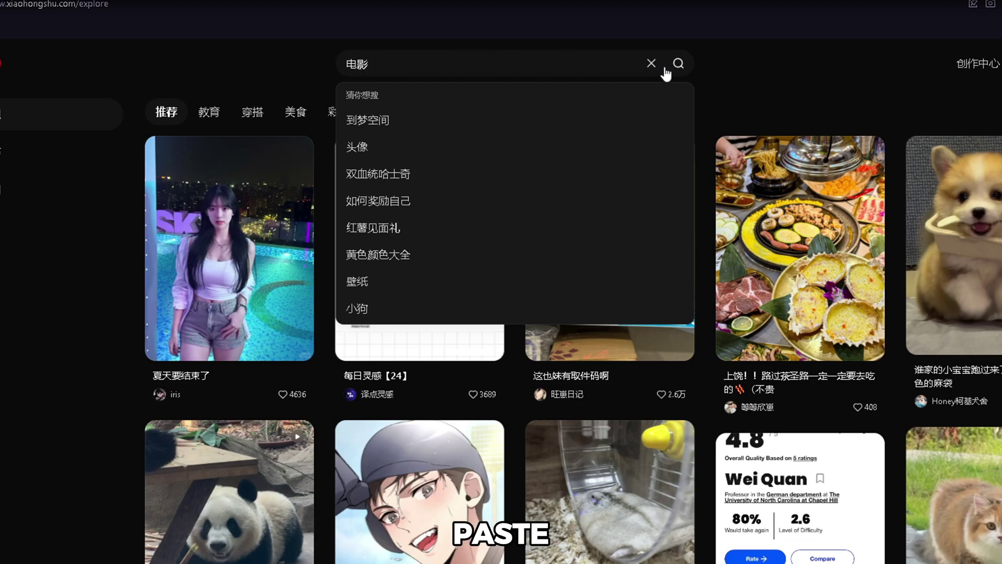
click(678, 64)
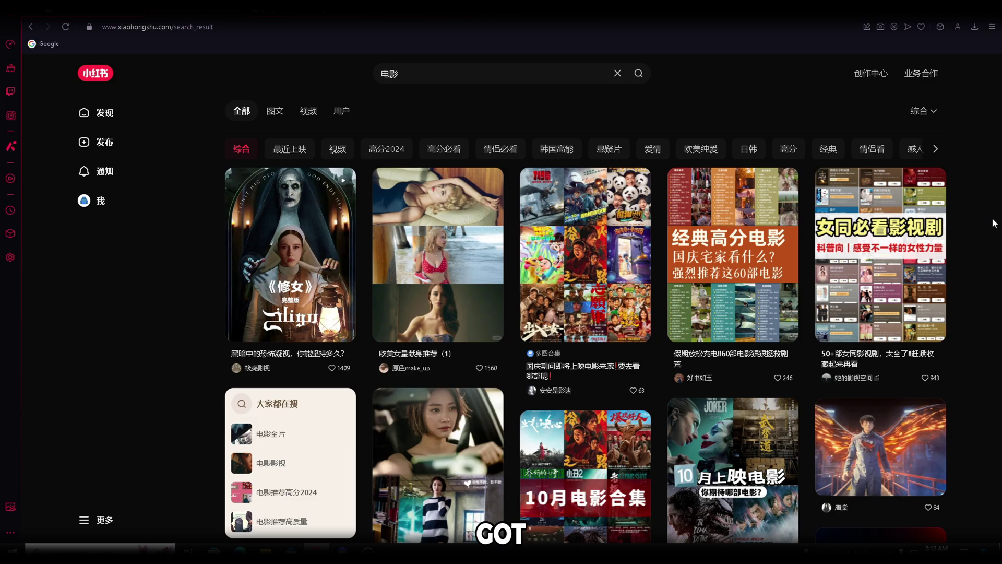
scroll(993, 223, down, 8)
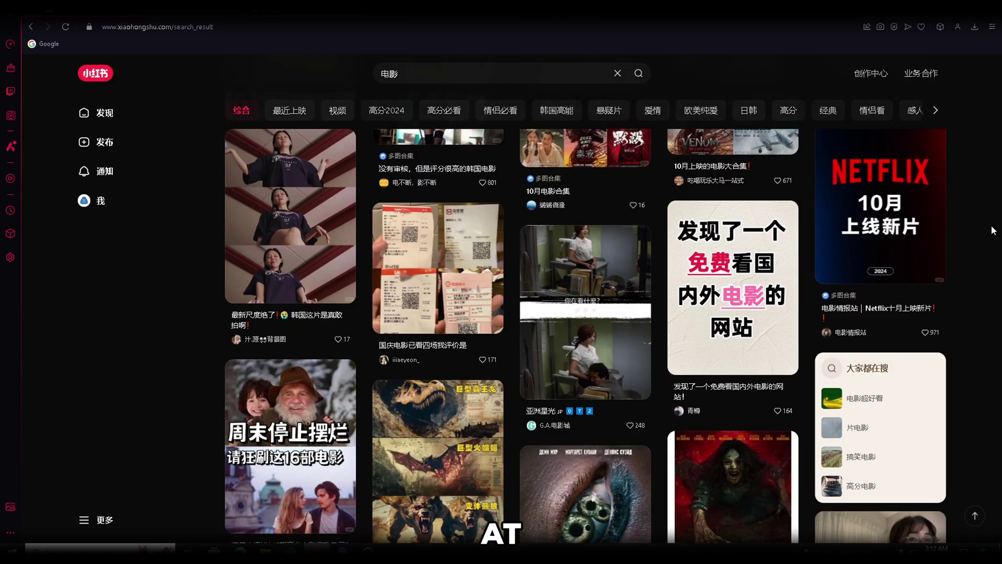
scroll(991, 228, down, 3)
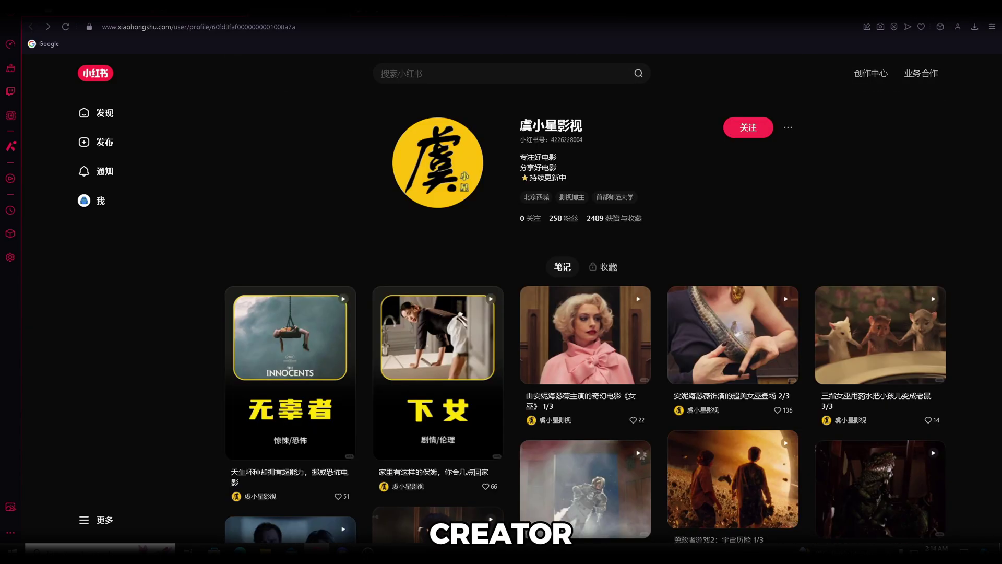
scroll(971, 207, down, 10)
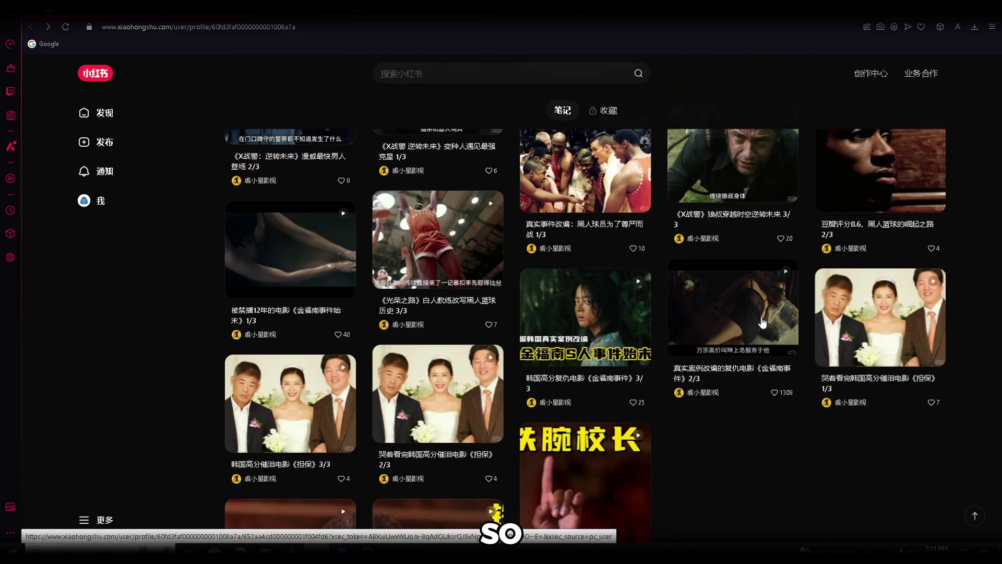
Open the creator's 《金福南事件》 2/3 video and copy its share link.
click(761, 320)
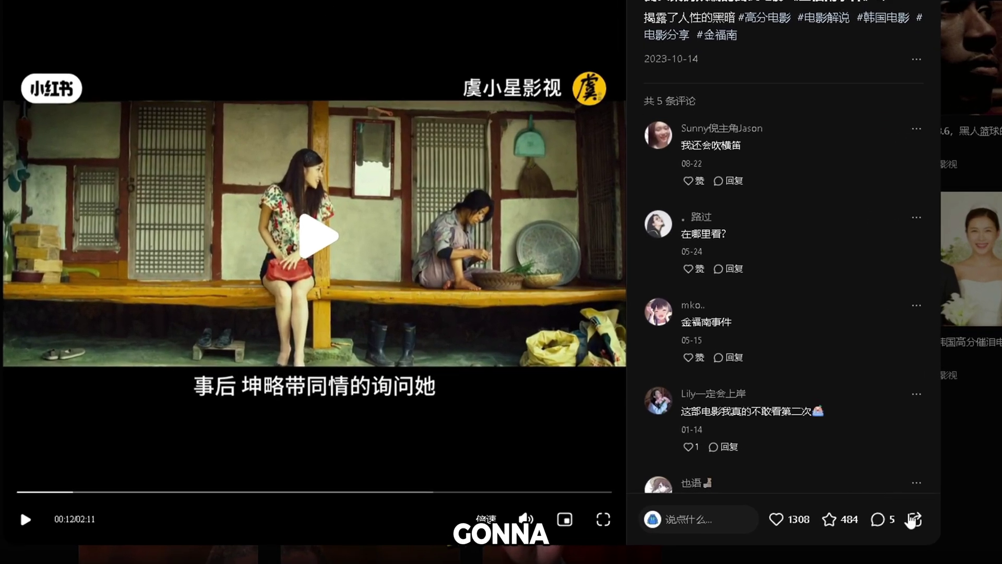
mouse_move(835, 509)
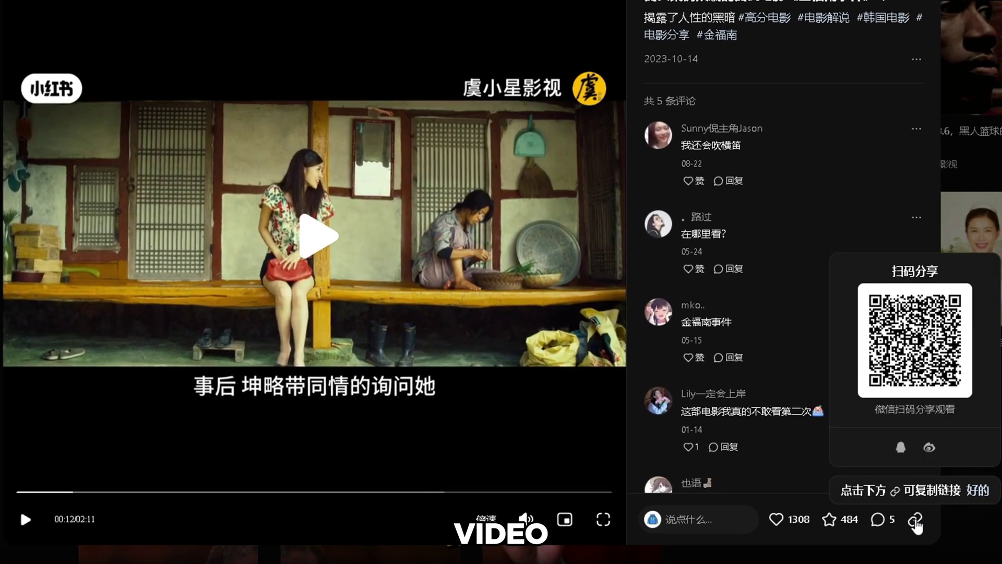
click(915, 524)
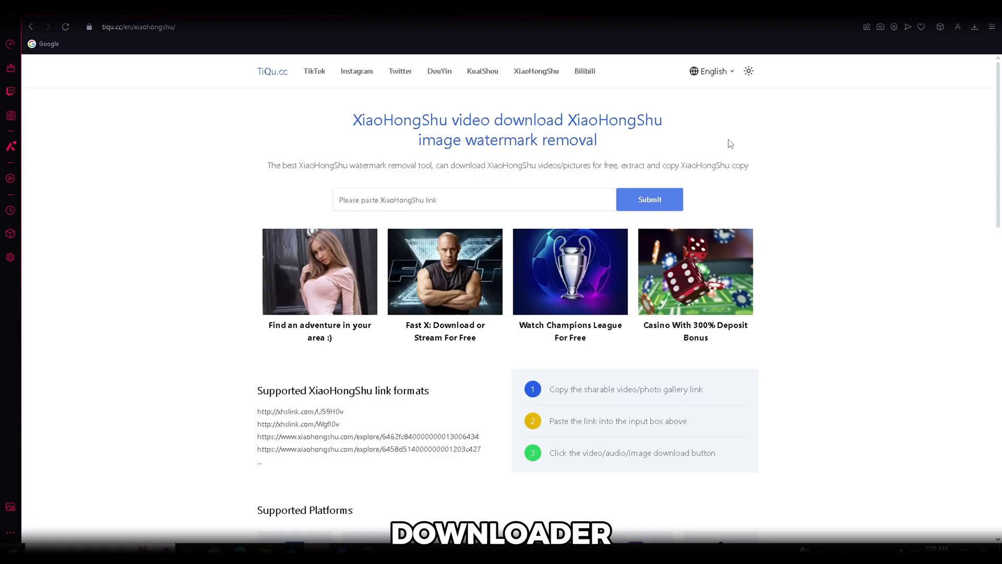
Paste the Xiaohongshu link into TiQu.cc, submit it, and save the watermark-free MP4.
click(488, 198)
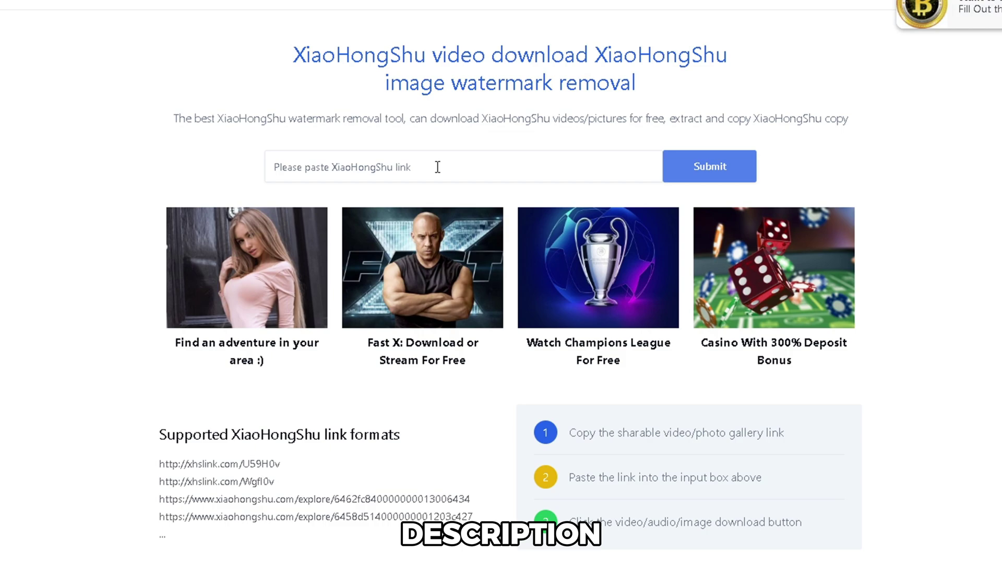
key(ctrl+v)
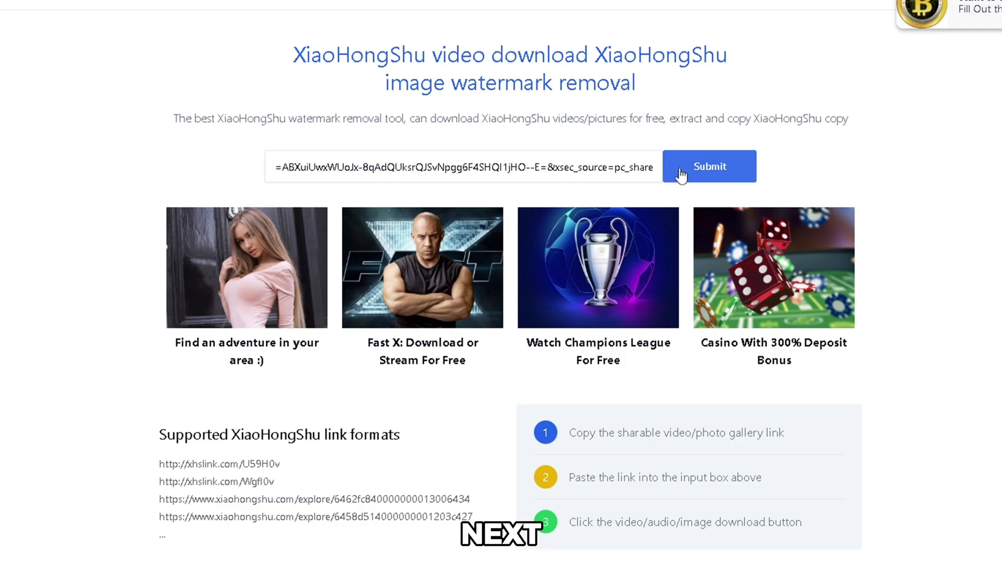
click(678, 167)
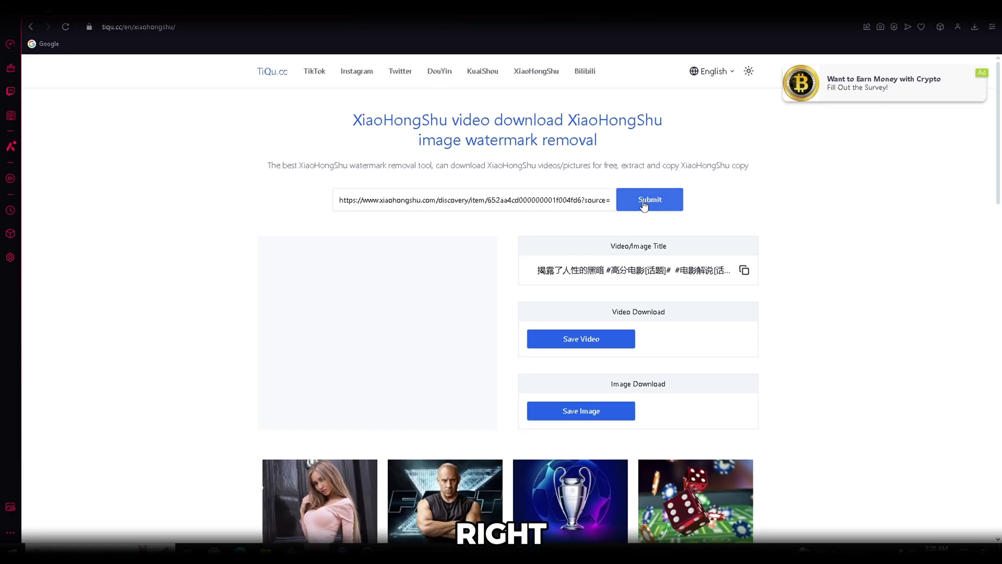
scroll(620, 307, down, 1)
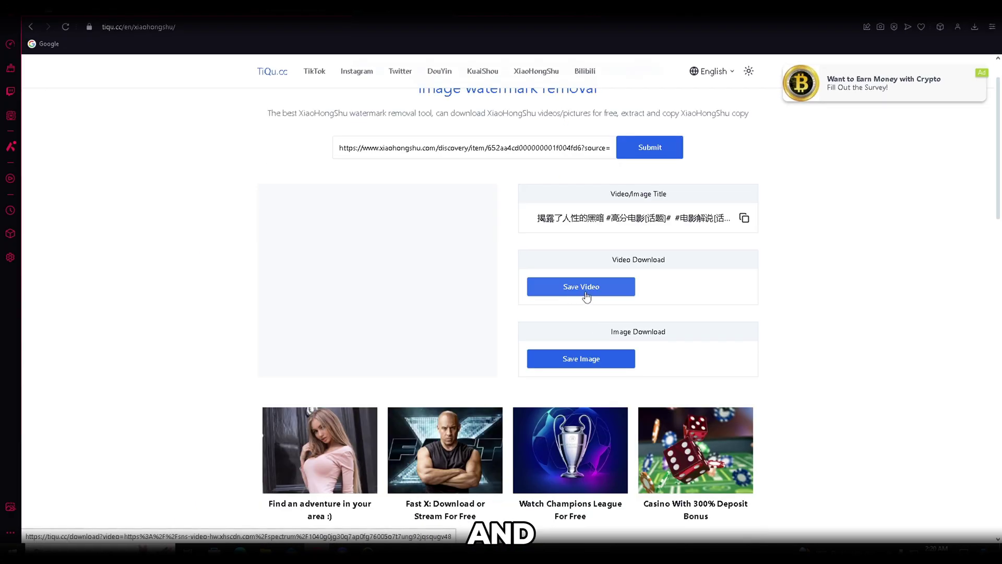
click(581, 293)
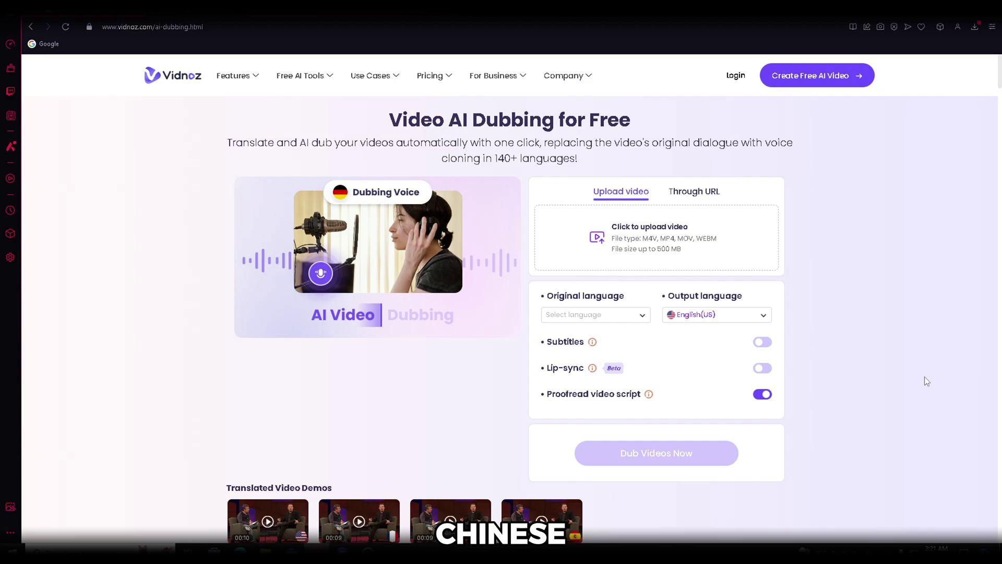
Upload the movie clip to Vidnoz and set its original language to Chinese.
click(678, 259)
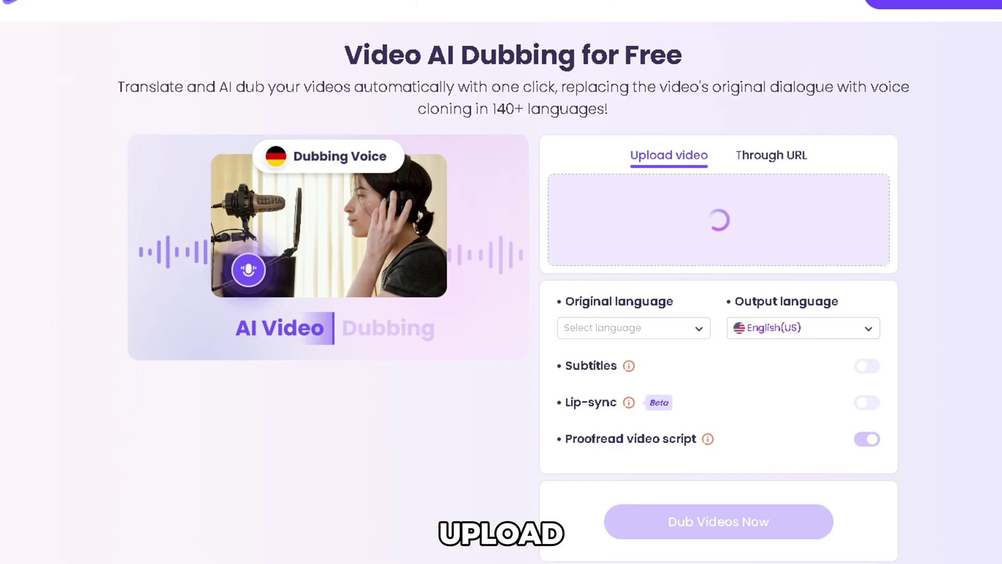
click(650, 329)
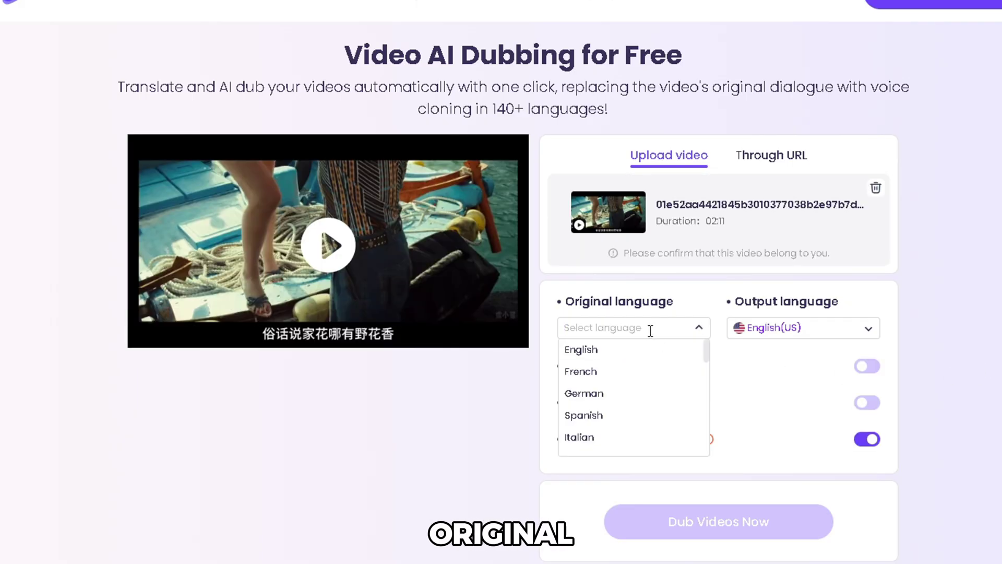
text(chi)
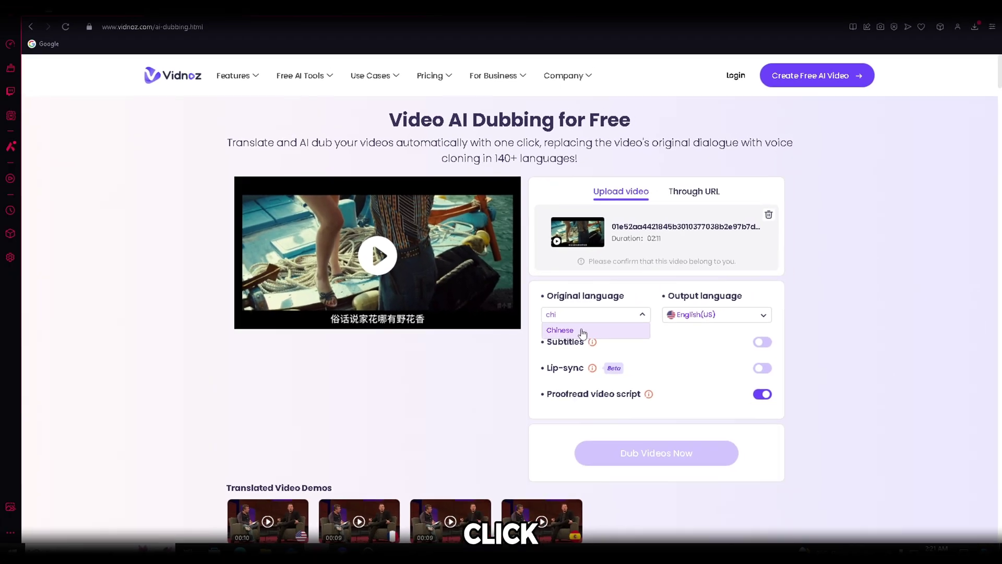
click(581, 331)
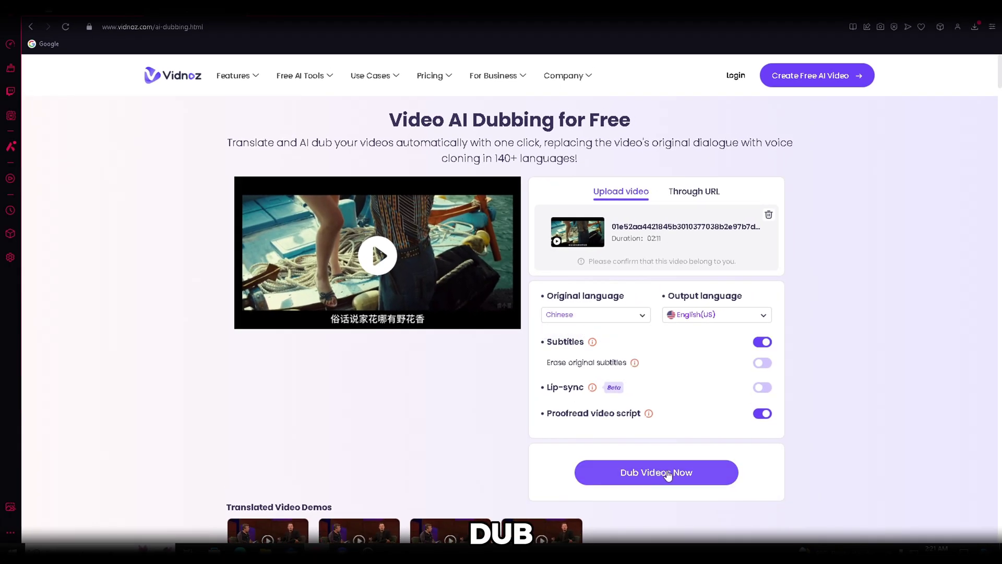
Start dubbing and review the Chinese-to-English proofread script.
click(672, 472)
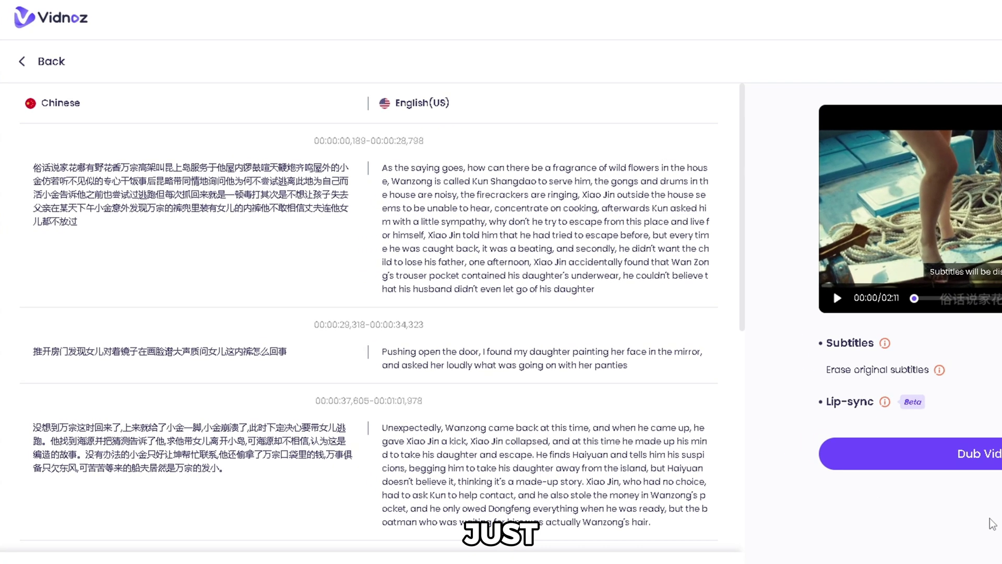
drag(742, 204, 739, 445)
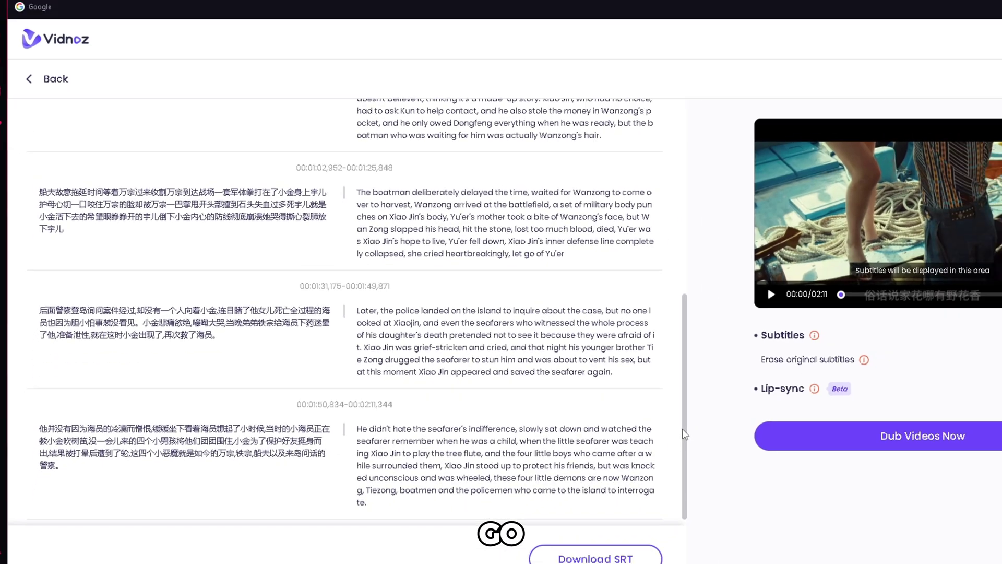
drag(683, 430, 685, 324)
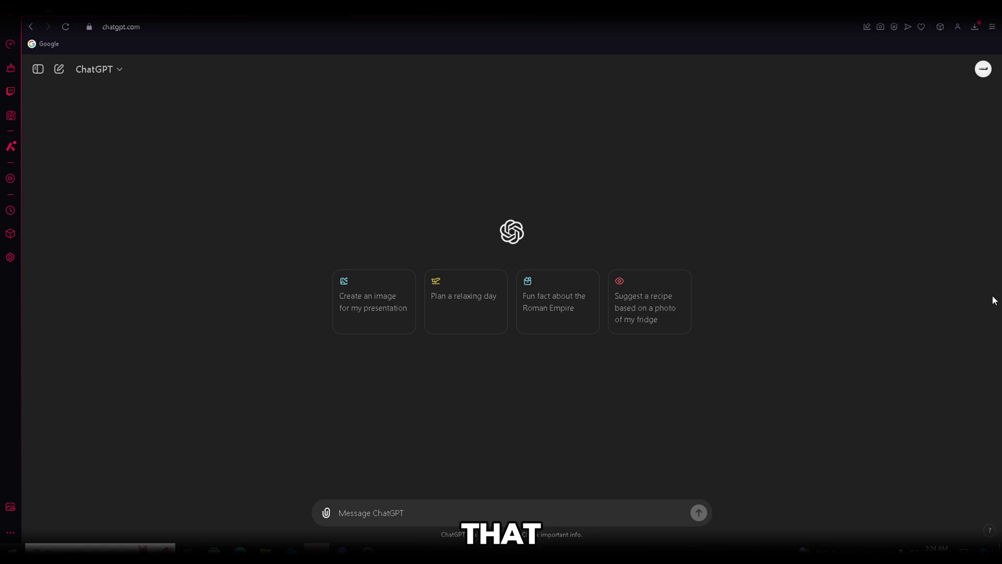
Send ChatGPT the grammar-correction request with the first script paragraph pasted below it.
key(ctrl+v)
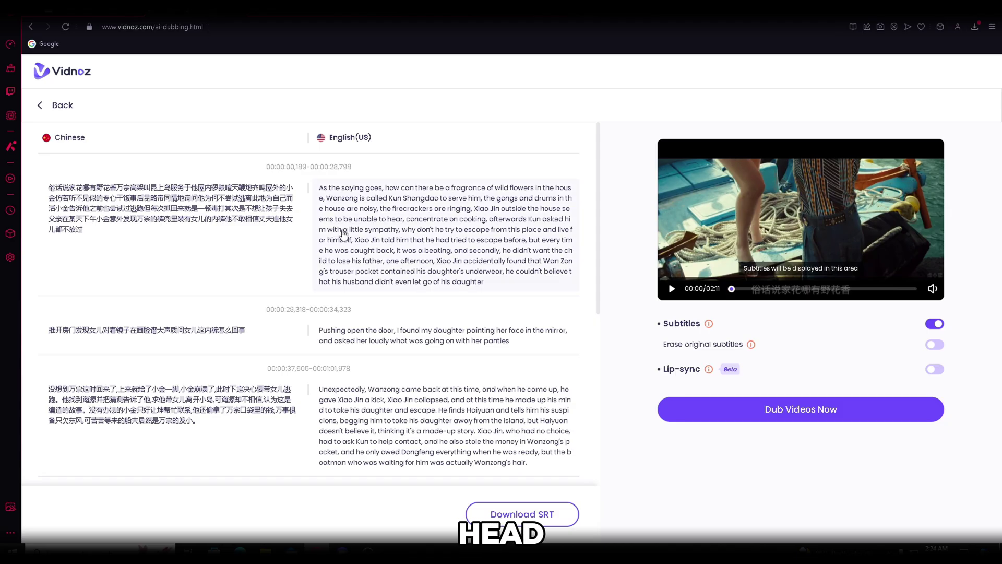
click(343, 234)
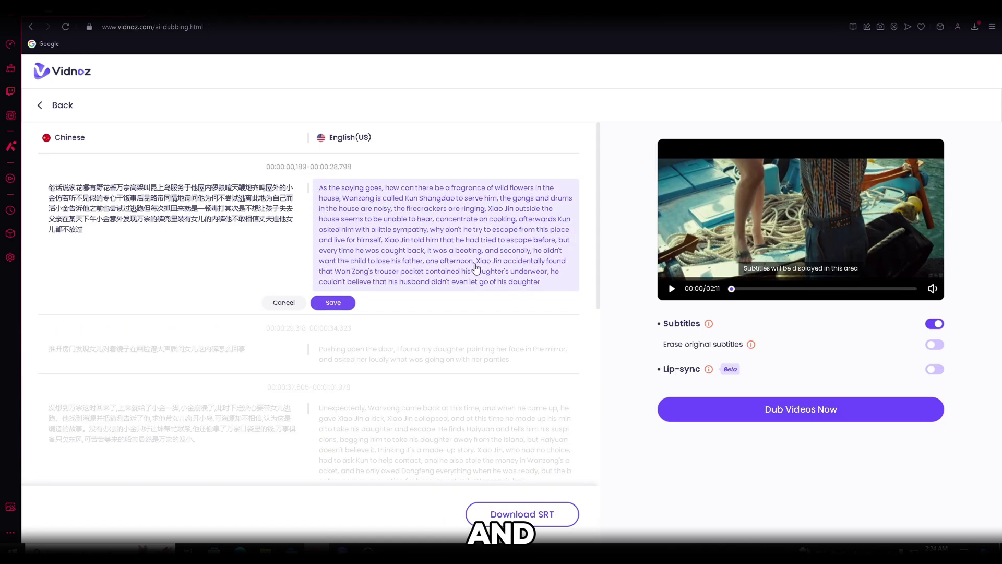
key(ctrl+a)
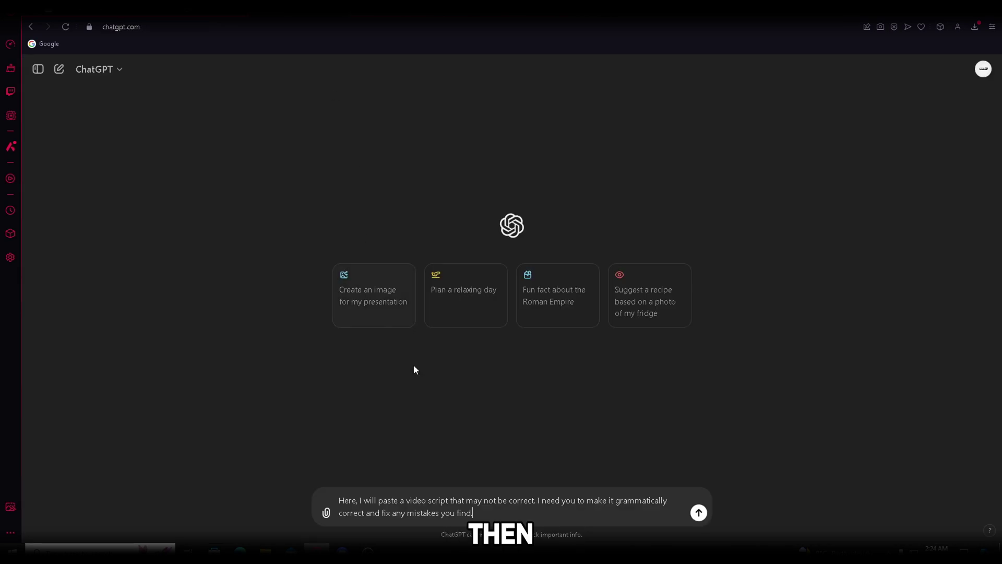
key(shift+Return)
key(shift+Return)
key(ctrl+v)
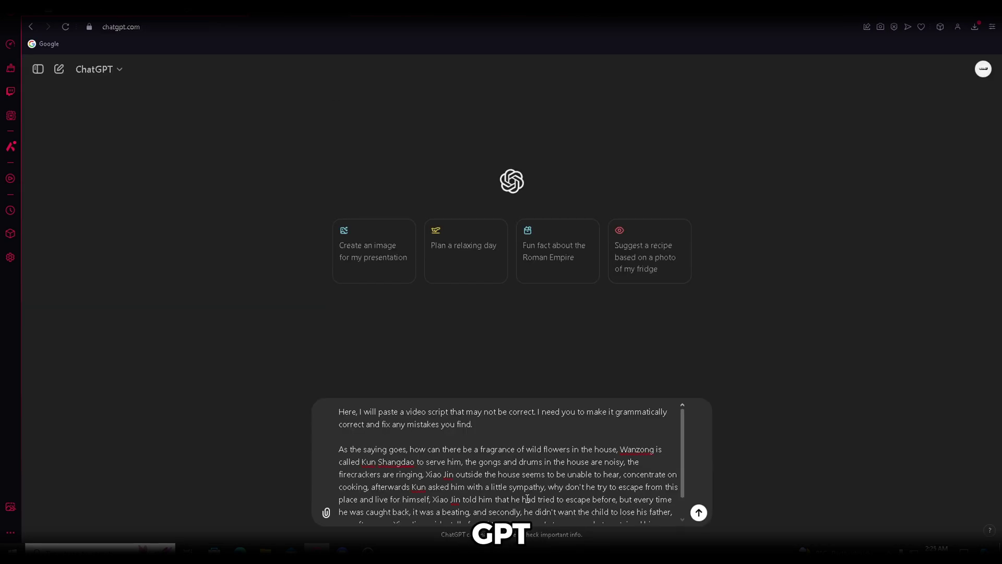
key(Return)
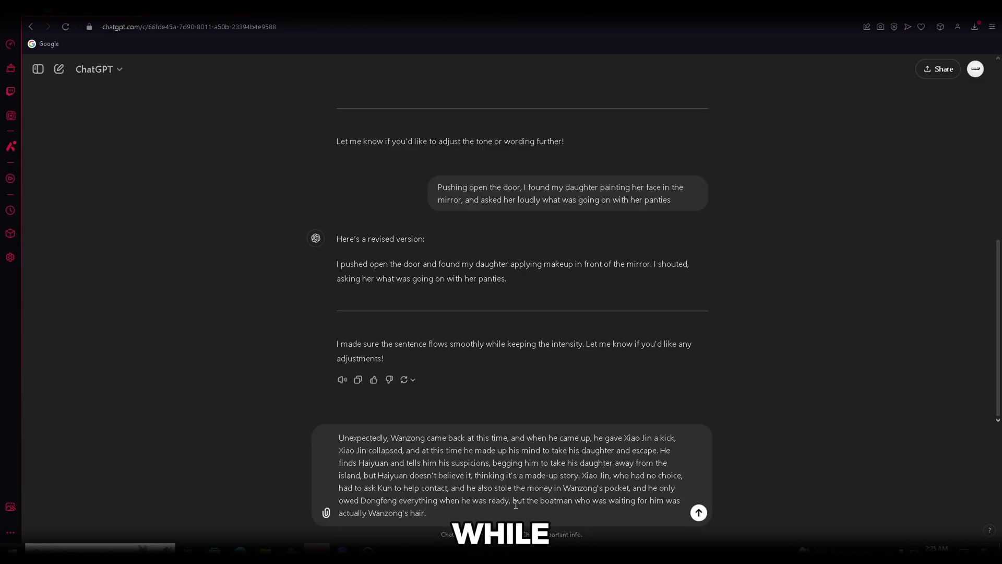
Send the next story paragraph for correction and review the rewritten passages.
key(Return)
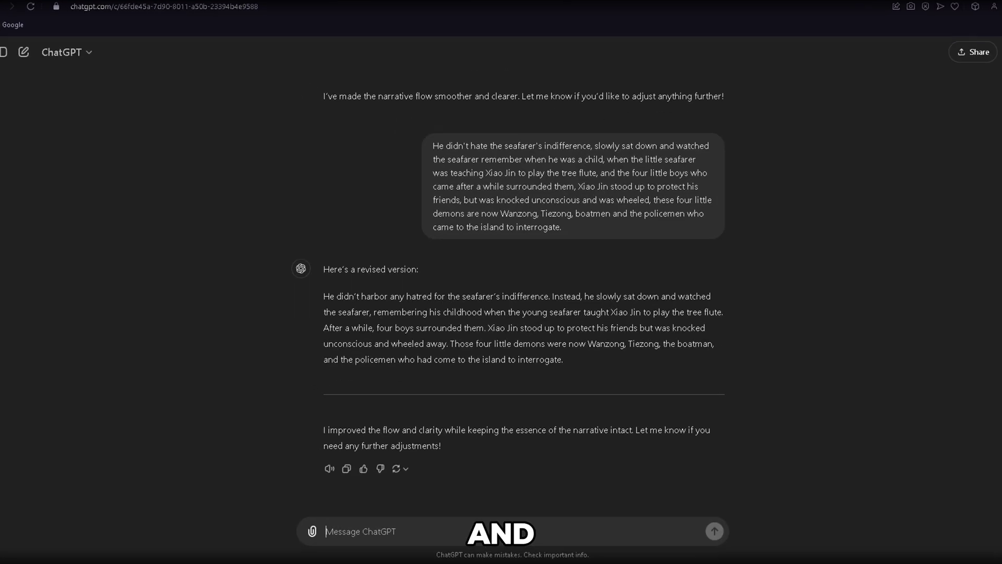
scroll(522, 292, up, 6)
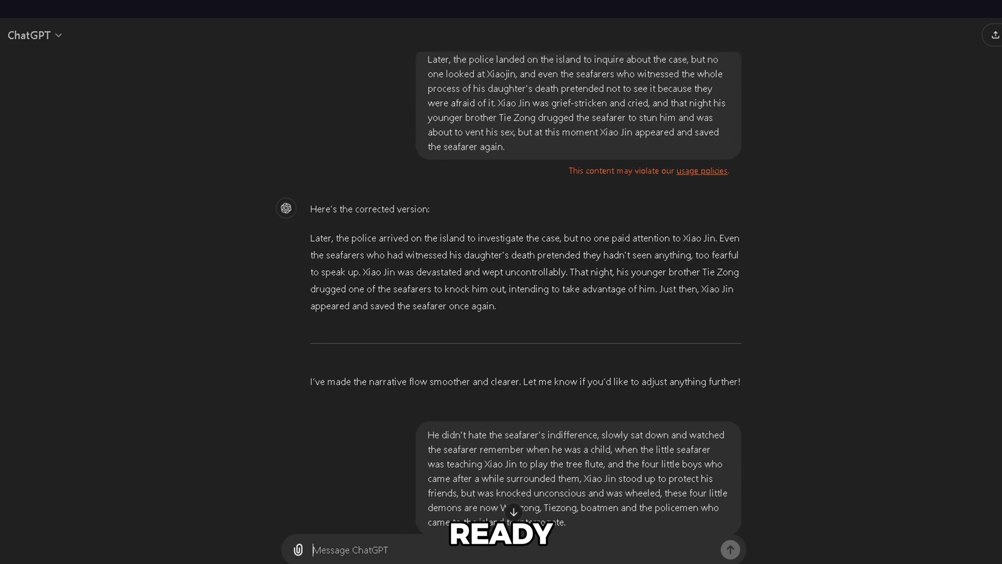
scroll(981, 313, up, 15)
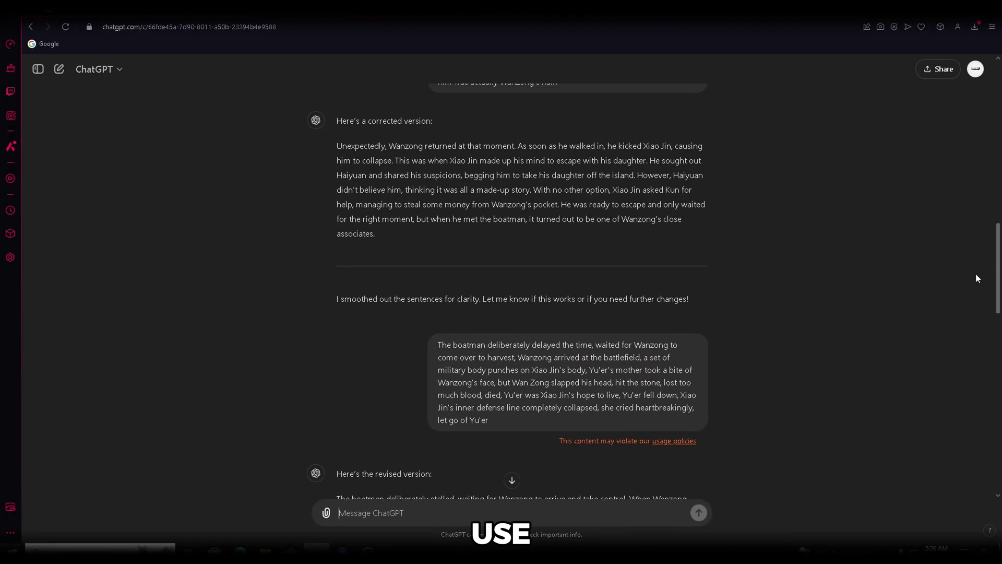
scroll(971, 235, up, 10)
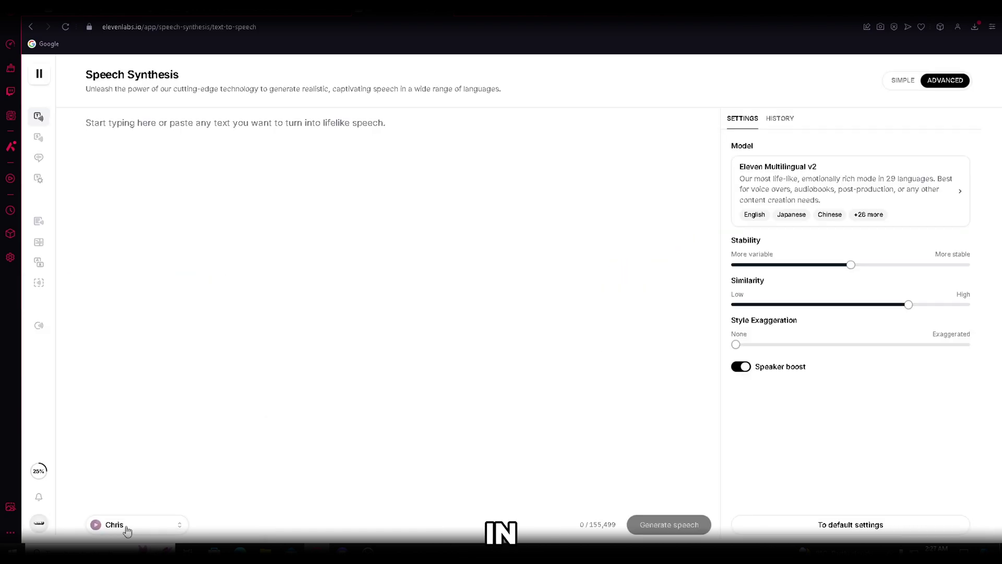
Preview the Adam (Legacy) voice from the ElevenLabs voice list.
click(127, 531)
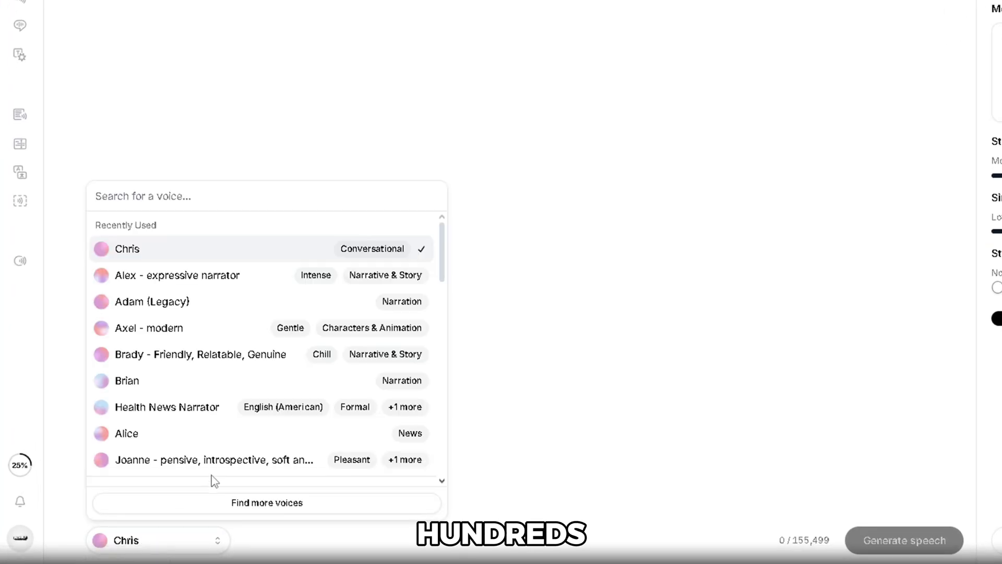
scroll(307, 376, down, 3)
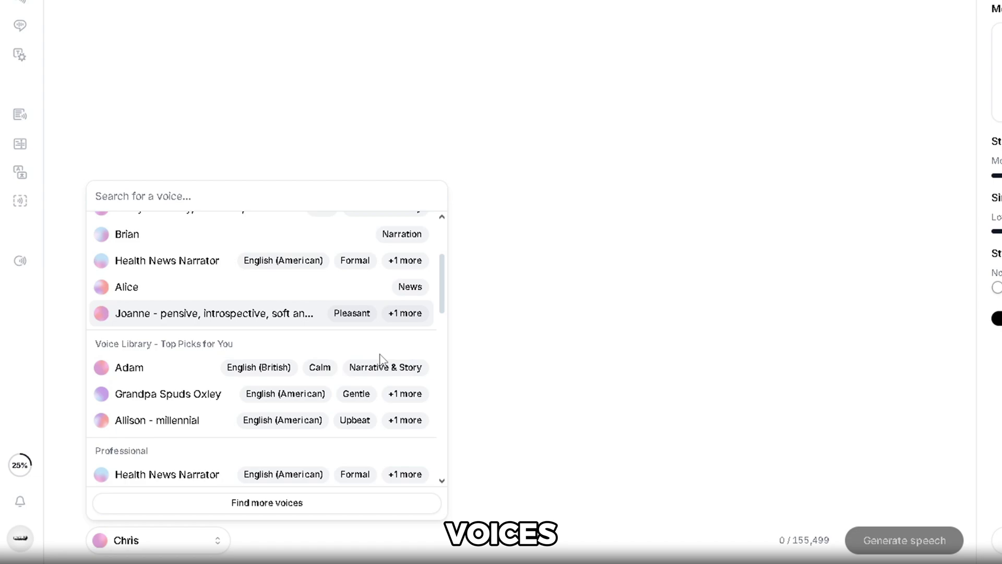
scroll(382, 359, up, 3)
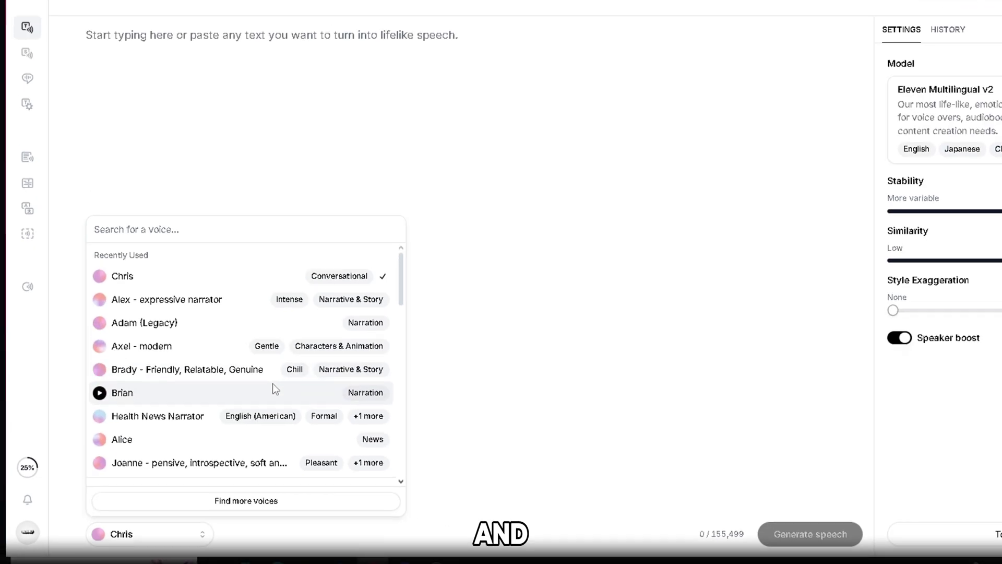
click(97, 356)
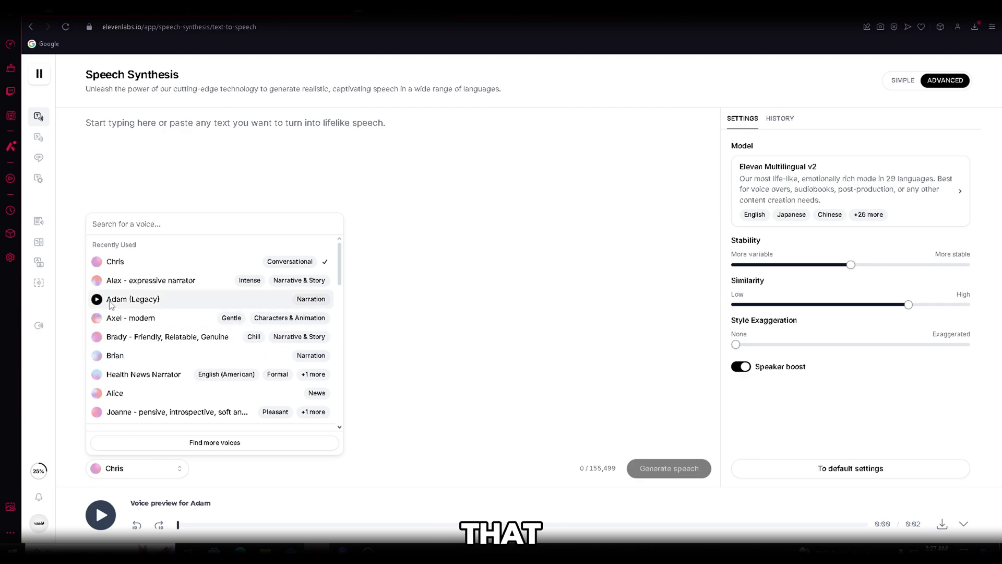
Select Adam (Legacy), paste the 719-character corrected script, and generate speech.
click(132, 299)
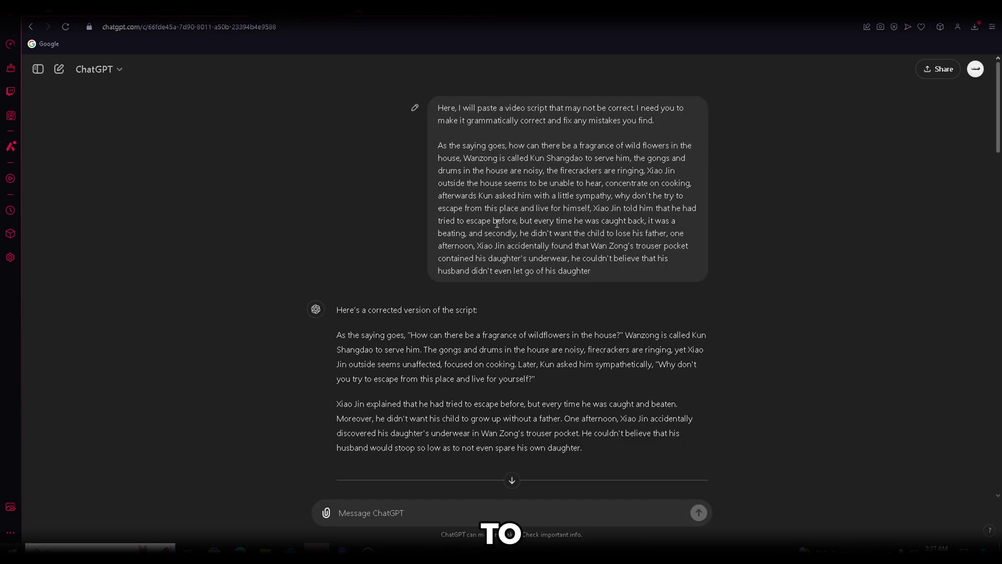
scroll(374, 248, down, 3)
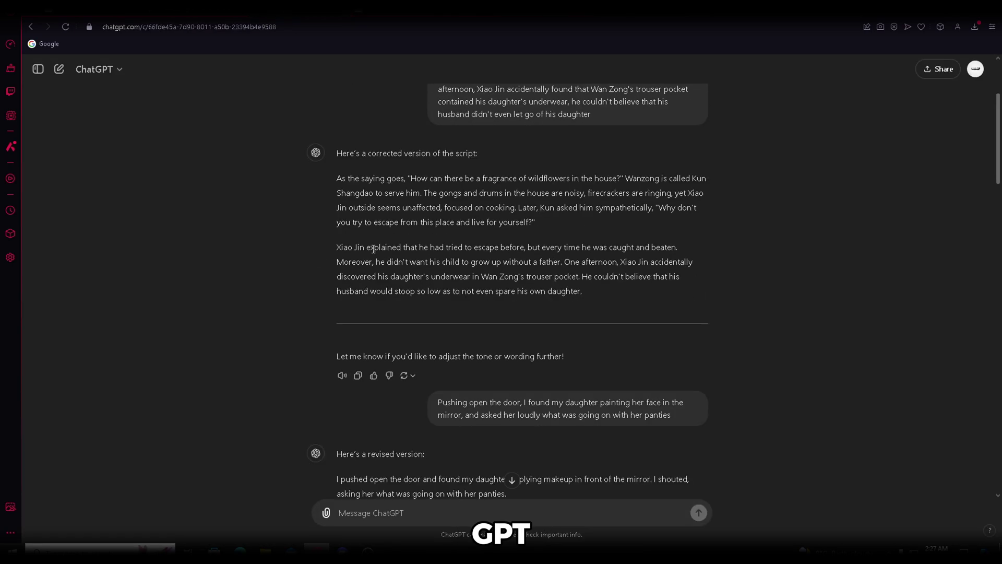
drag(336, 178, 596, 289)
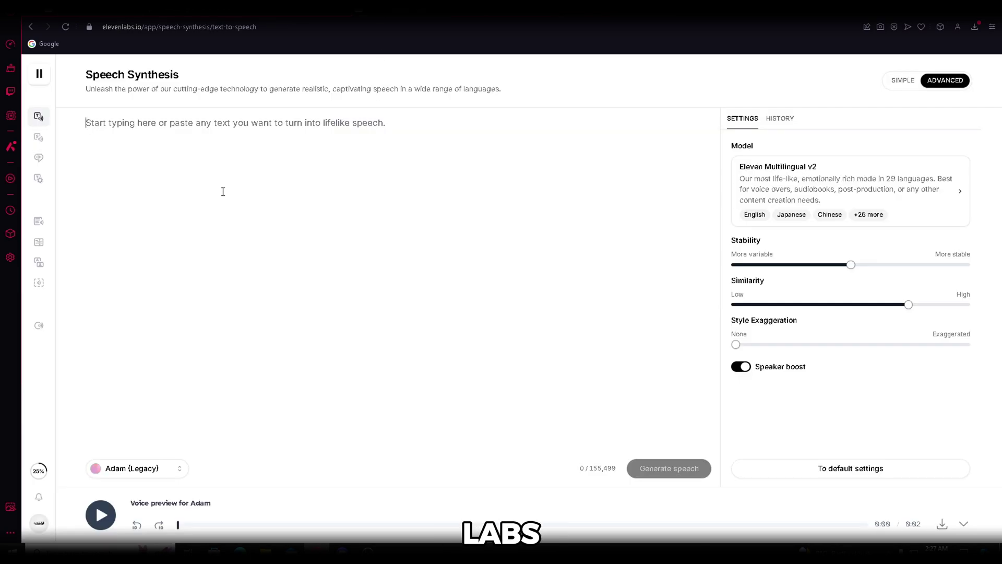
text(As the saying goes, "How can there be a fragrance of wildflowers in the house?" Wanzong is called Kun Shangdao to serve him. The gongs and drums in the house are noisy, firecrackers are ringing, yet Xiao Jin outside seems unaffected, focused on cooking. Later, Kun asked him sympathetically, "Why don't you try to escape from this place and live for yourself?"  Xiao Jin explained that he had tried to escape before, but every time he was caught and beaten. Moreover, he didn't want his child to grow up without a father. One afternoon, Xiao Jin accidentally discovered his daughter's underwear in Wan Zong's trouser pocket. He couldn't believe that his husband would stoop so low as to not even spare his own daughter.)
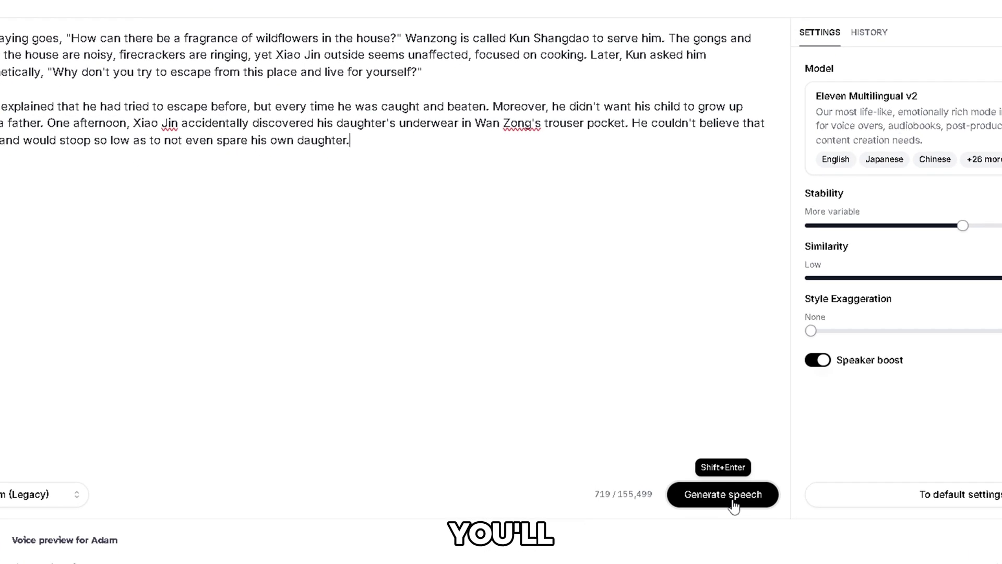
click(733, 505)
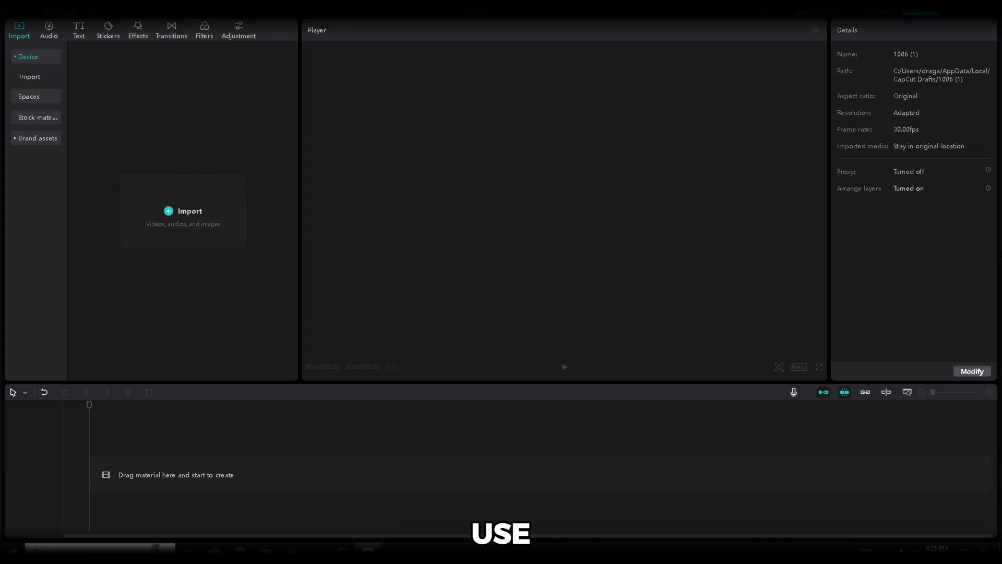
Import the movie mp4 and six voice mp3s, placing the clip above the voiceovers.
click(221, 222)
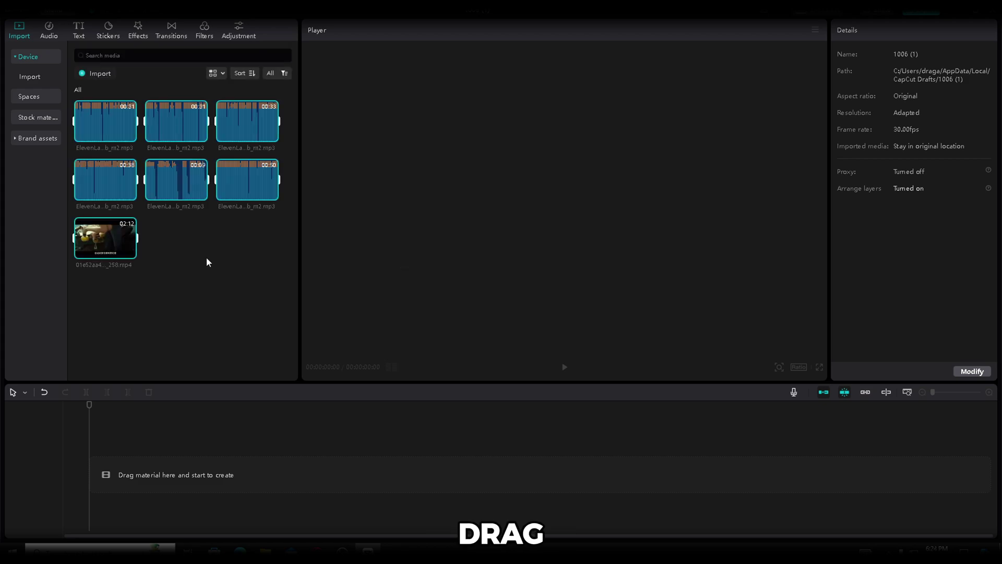
drag(105, 237, 95, 471)
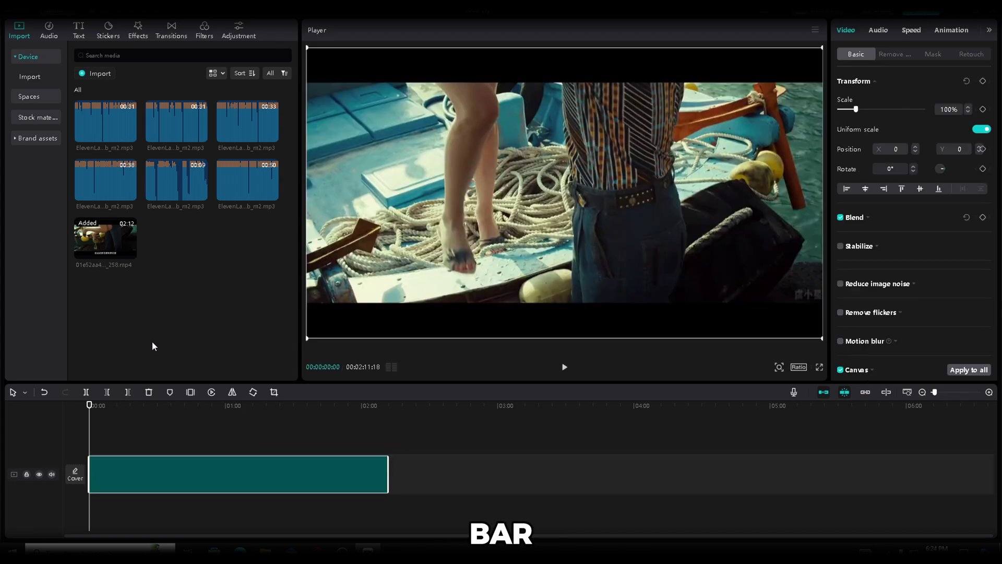
drag(235, 184, 104, 496)
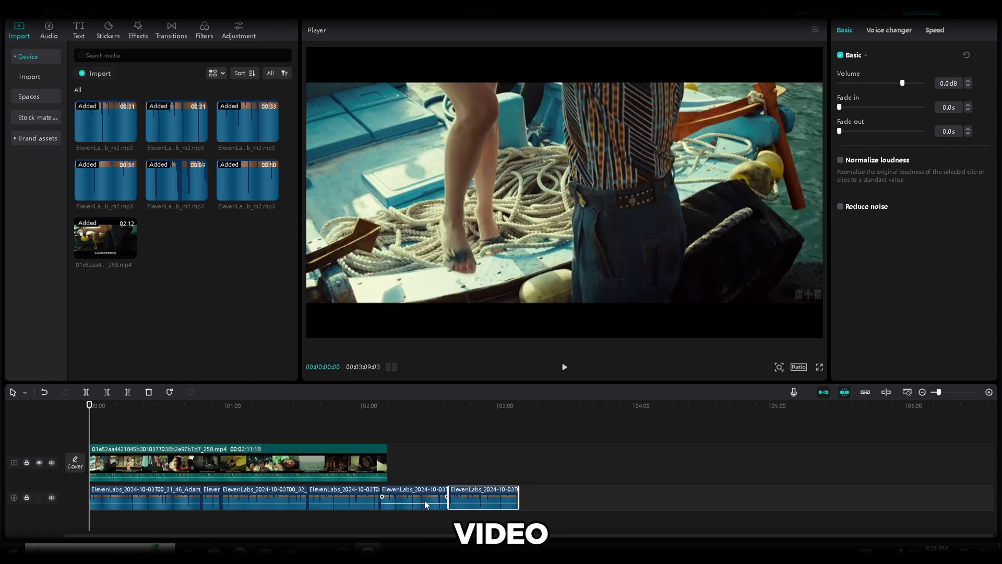
Mute the movie clip, switch the canvas to 9:16, and scale the clip to 175%.
click(296, 473)
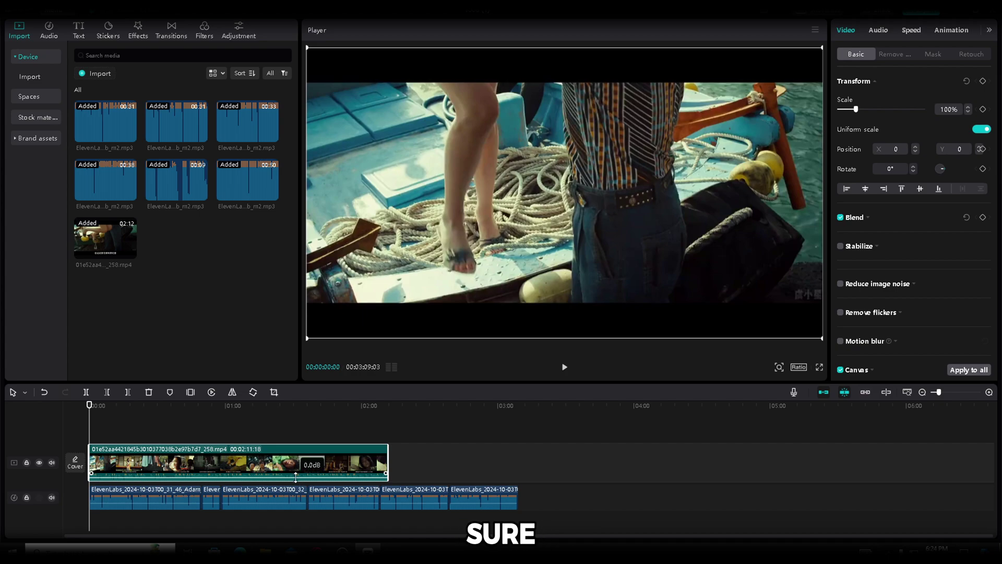
drag(296, 477, 296, 489)
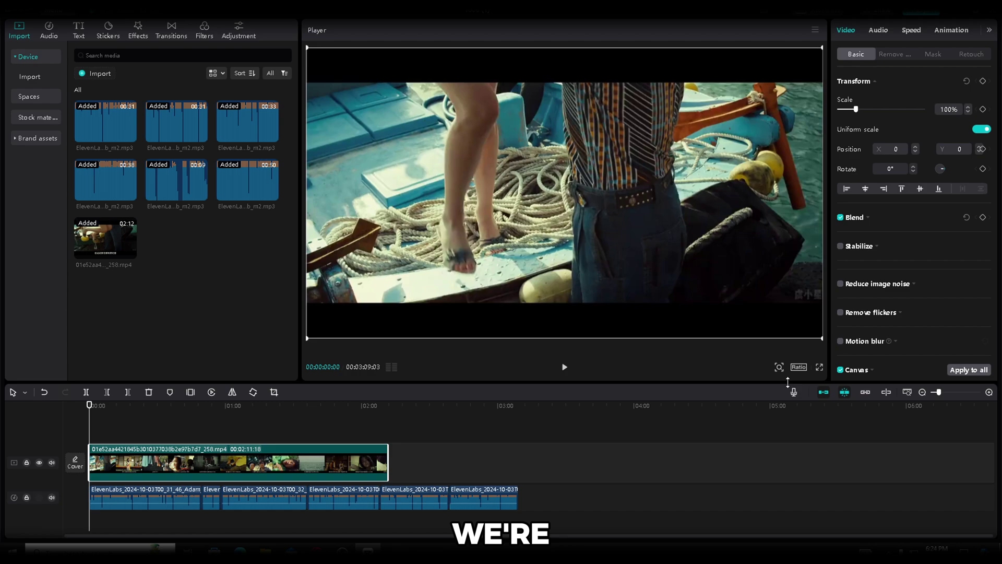
click(798, 367)
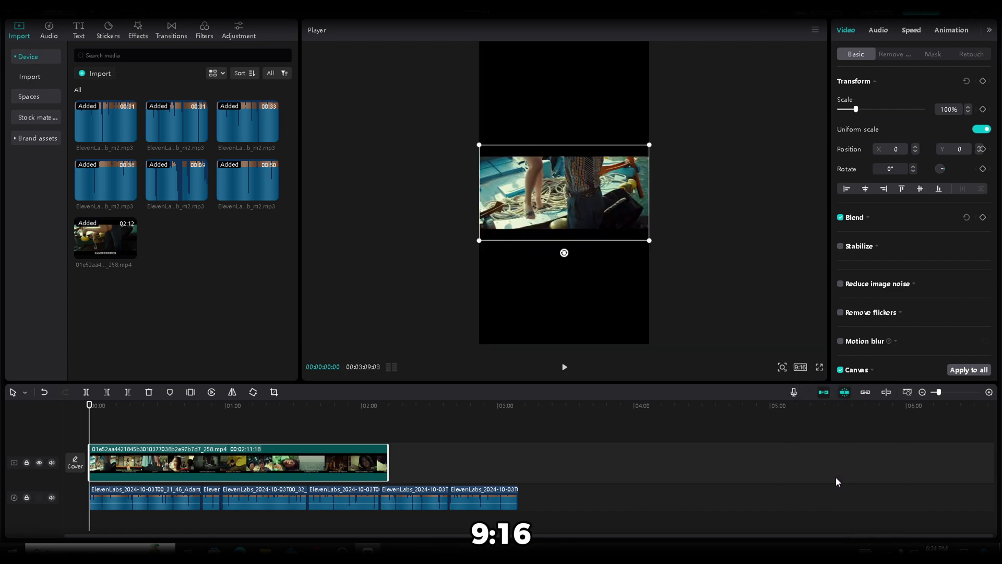
click(835, 480)
drag(649, 240, 715, 337)
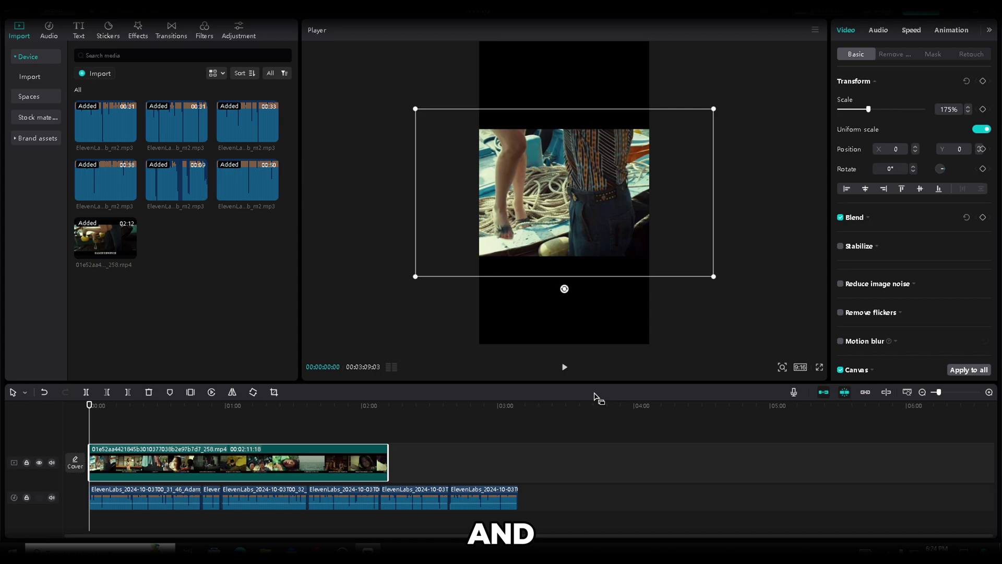
drag(86, 408, 120, 411)
Crop the movie clip with a Mirror mask at Size 548, hiding its burned-in subtitles.
click(933, 54)
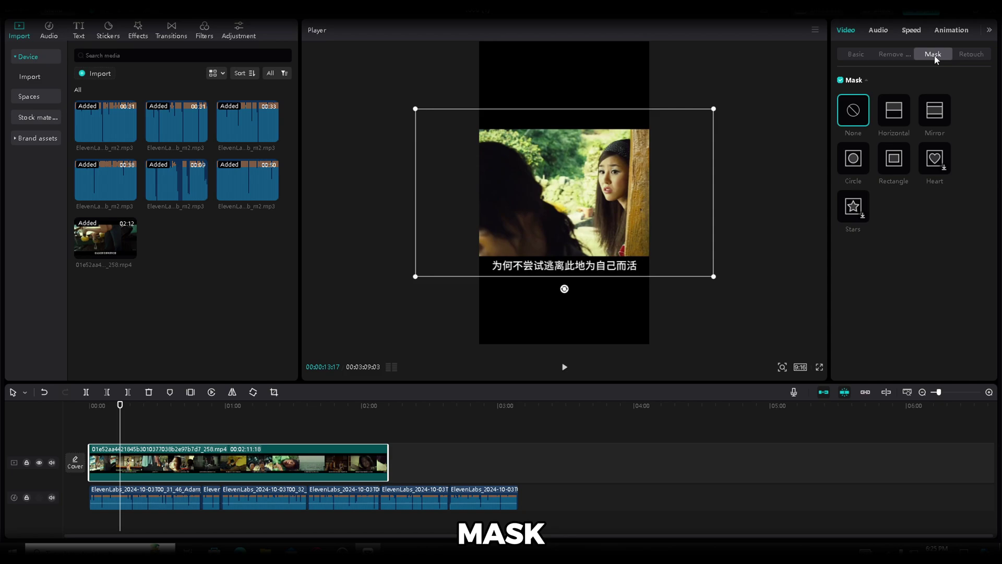
click(937, 112)
mouse_move(566, 238)
mouse_down()
mouse_move(572, 265)
mouse_move(574, 256)
mouse_up()
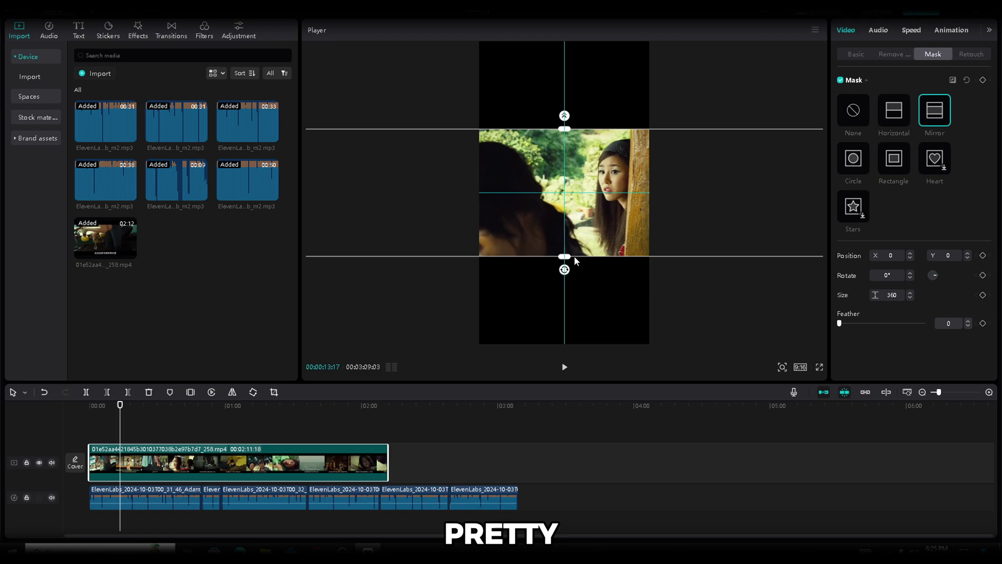
drag(120, 411, 89, 402)
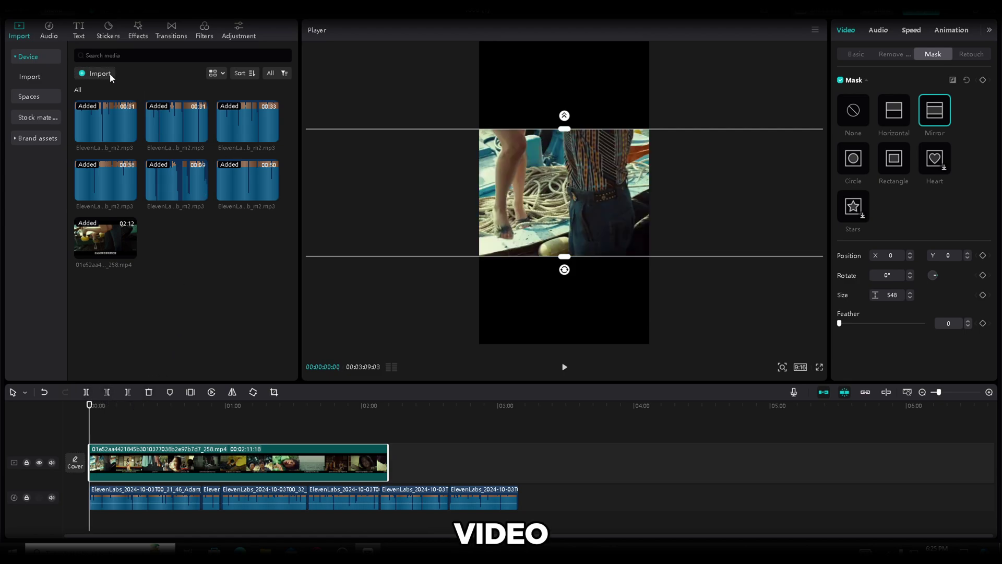
Place the galaxy video on an overlay track above the movie and enlarge it in the frame.
click(186, 233)
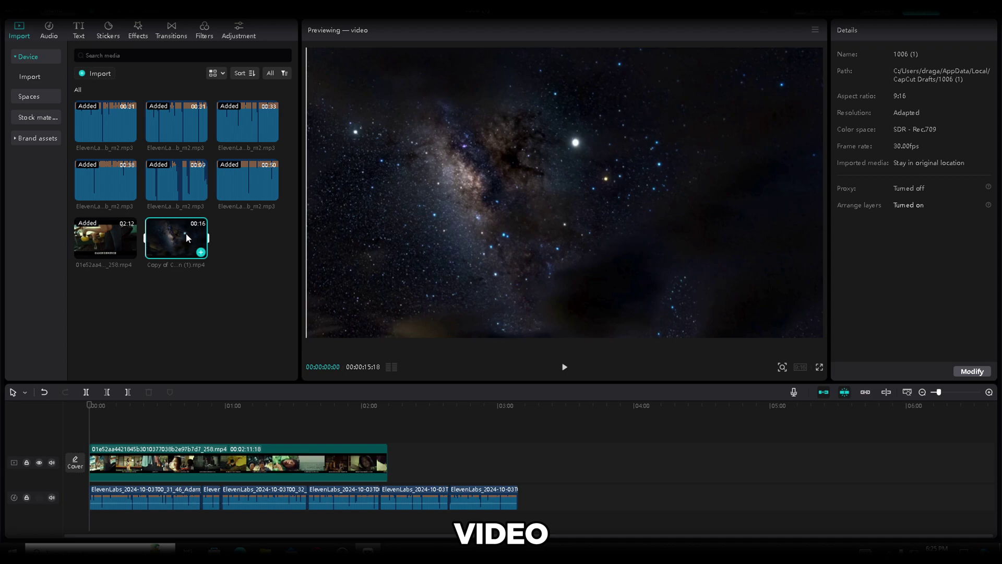
drag(185, 232, 90, 443)
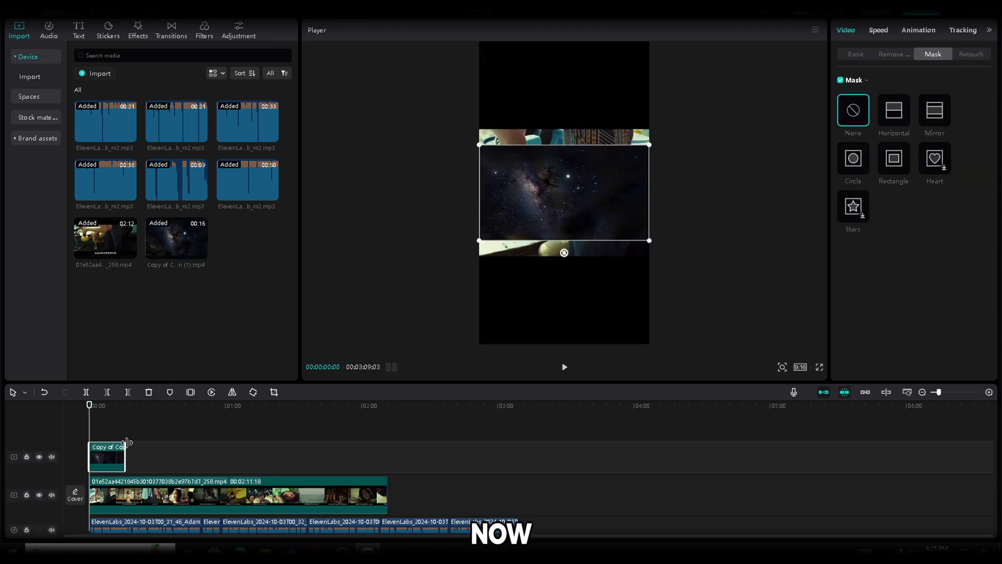
key(ctrl+equal)
key(ctrl+equal)
drag(568, 201, 566, 89)
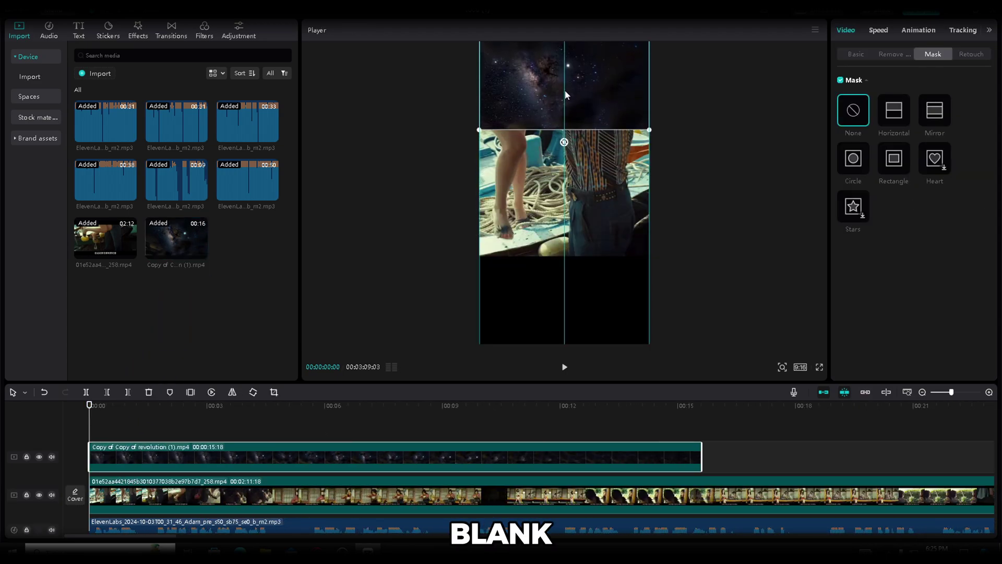
drag(479, 133, 474, 134)
Give the galaxy overlay a widened Rectangle mask with its edge feathered to 15.
click(892, 158)
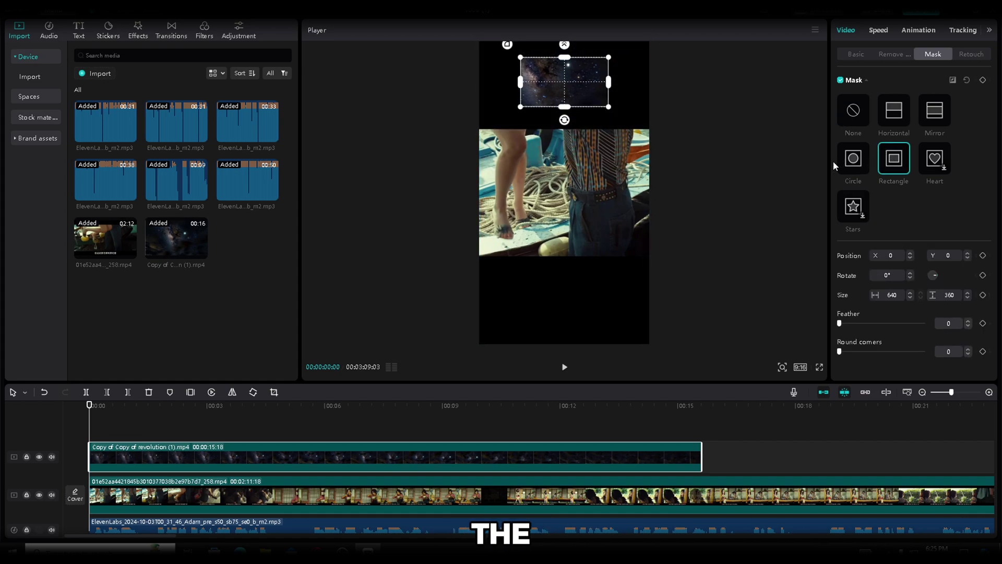
scroll(607, 133, up, 3)
drag(467, 190, 379, 241)
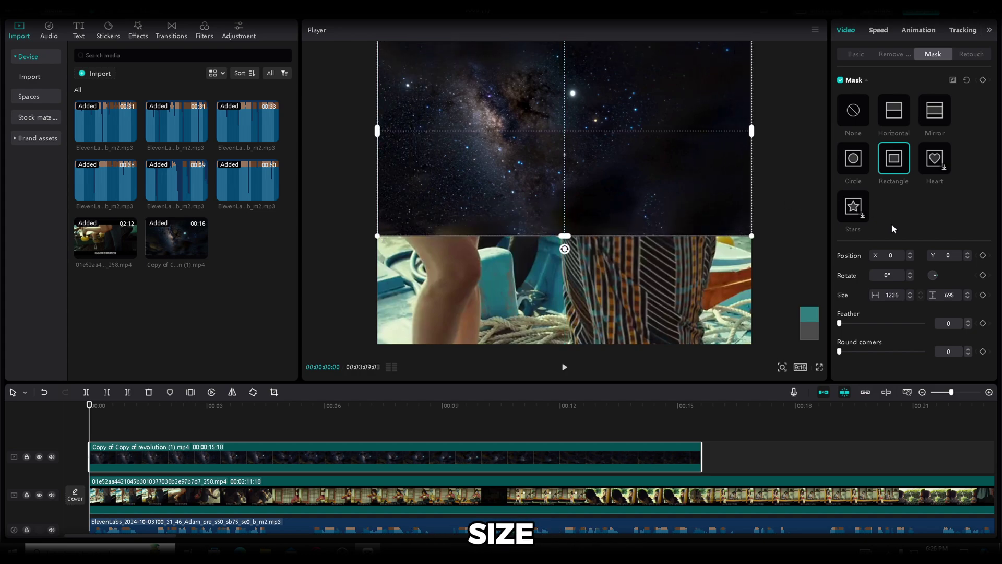
drag(841, 324, 850, 324)
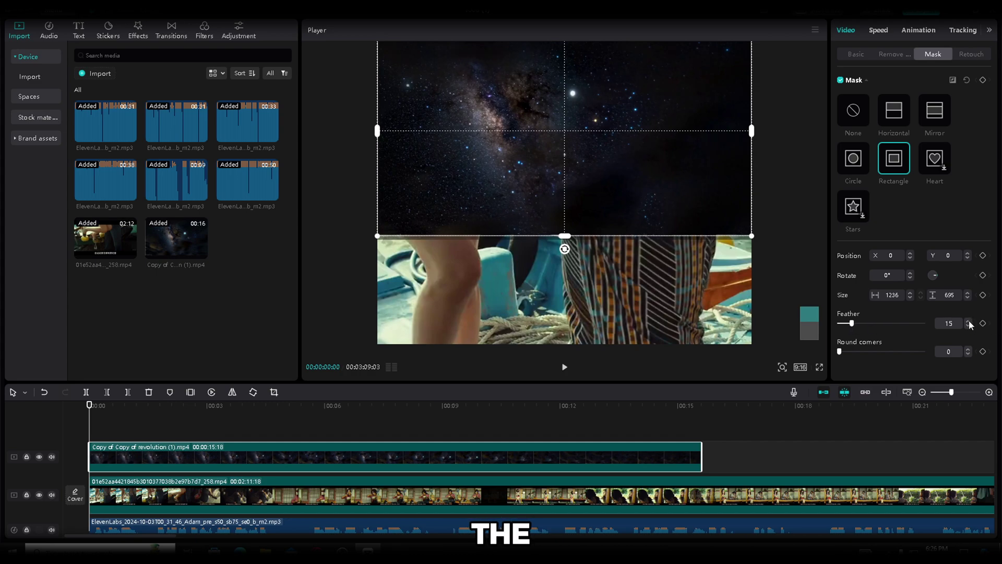
click(856, 53)
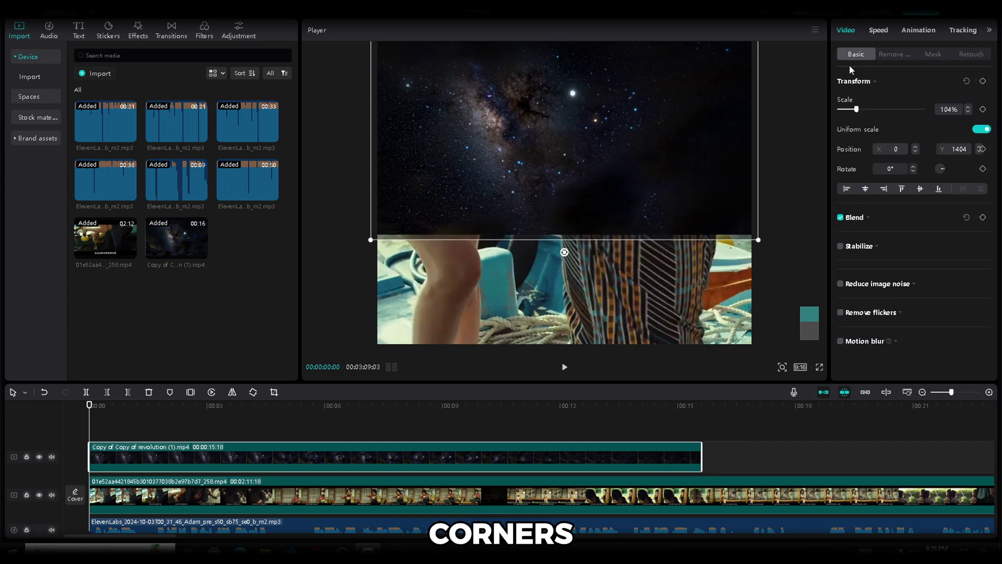
click(564, 171)
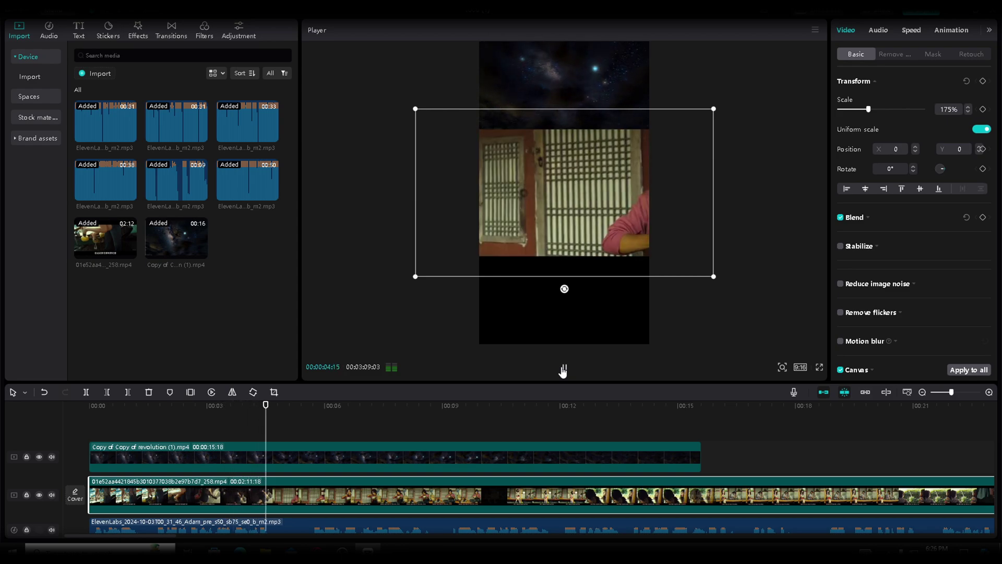
click(563, 369)
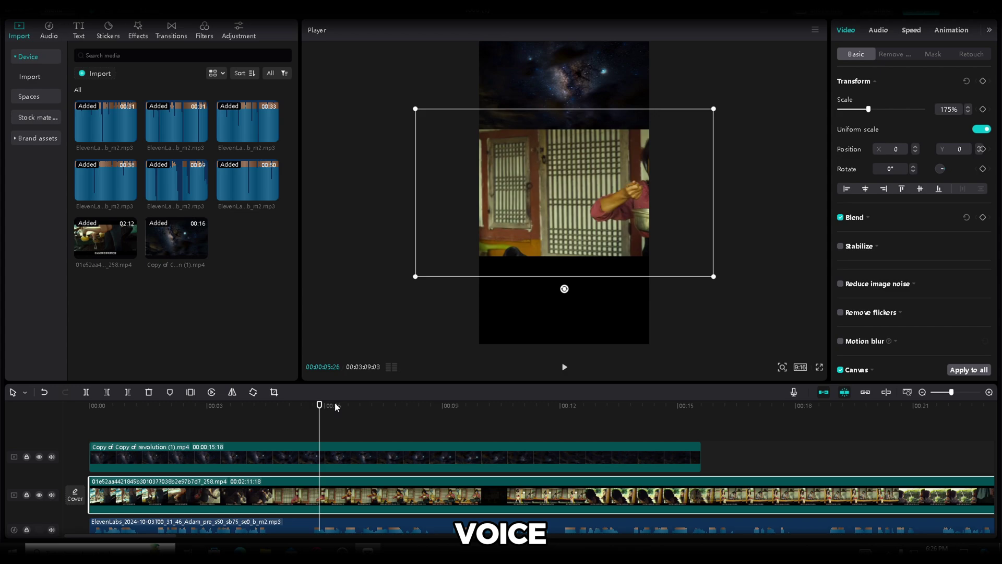
drag(320, 407, 88, 416)
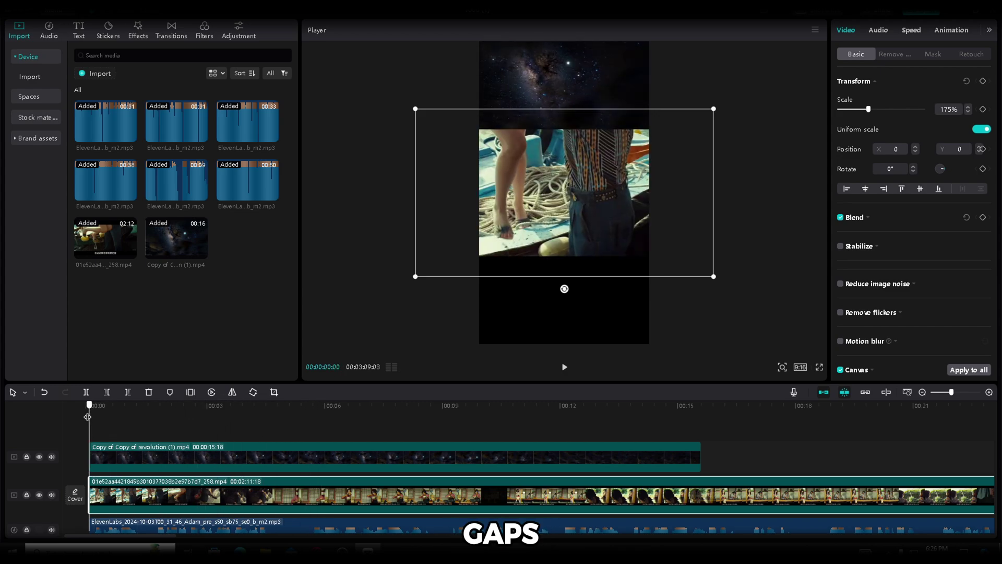
Split the voiceover just after its start and delete the short leading piece.
scroll(175, 443, down, 2)
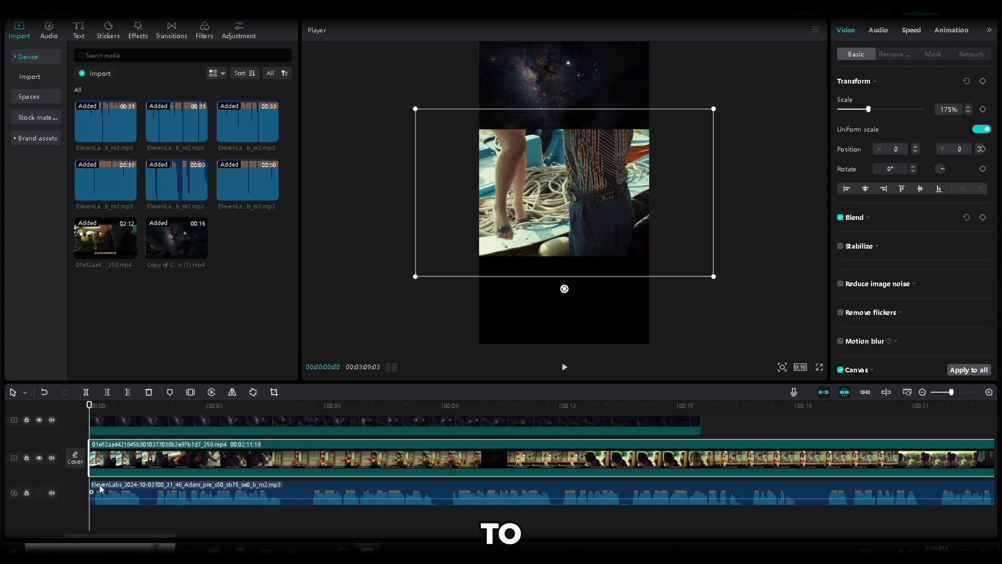
scroll(99, 488, up, 5)
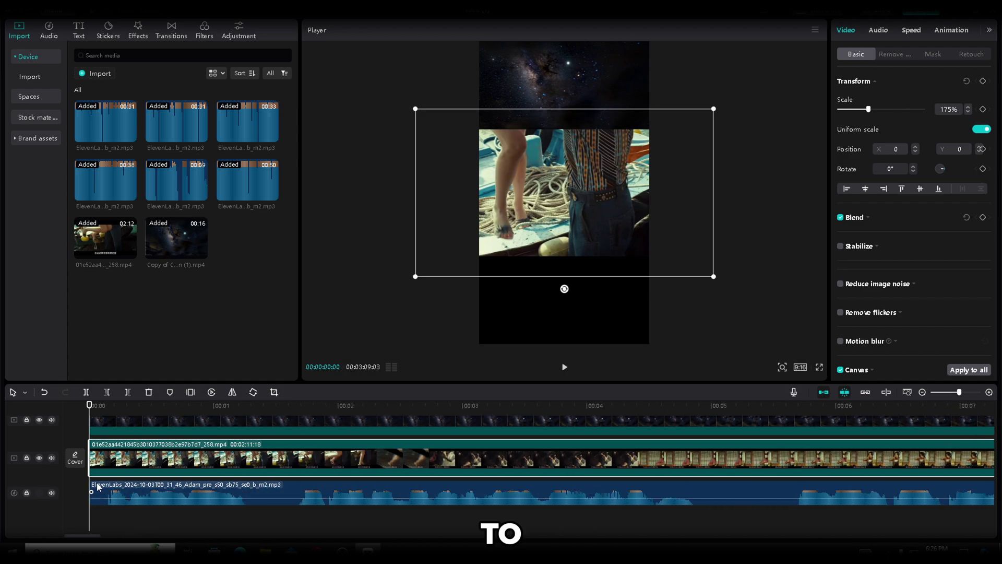
click(107, 407)
click(115, 491)
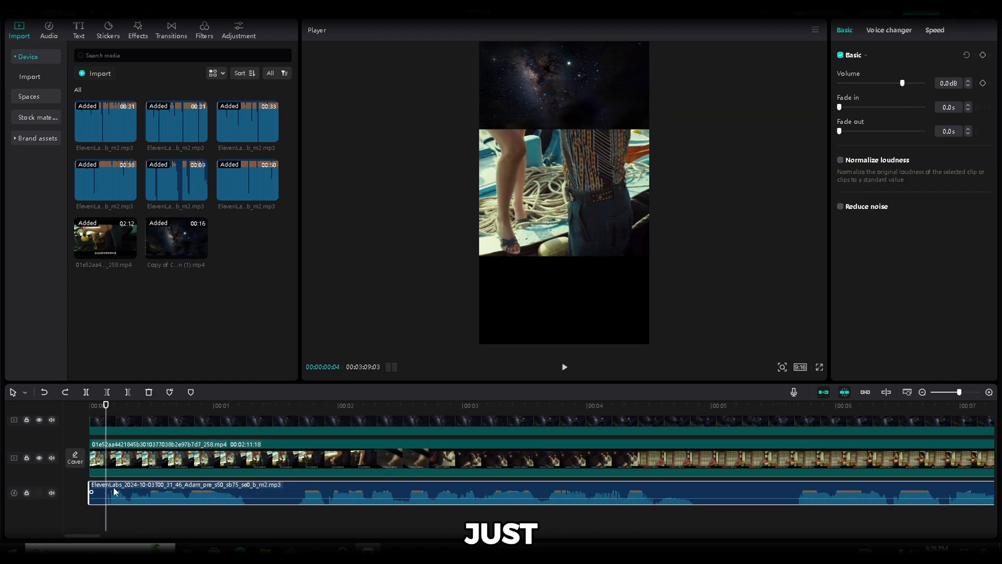
click(86, 392)
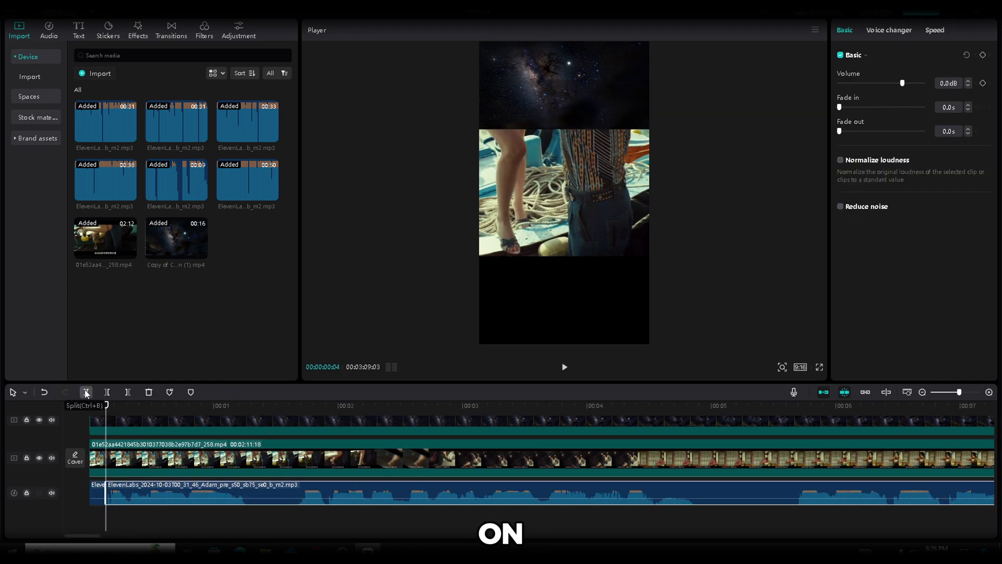
key(Delete)
Split the voiceover at the next pause and slide the later piece up to the cut.
click(98, 489)
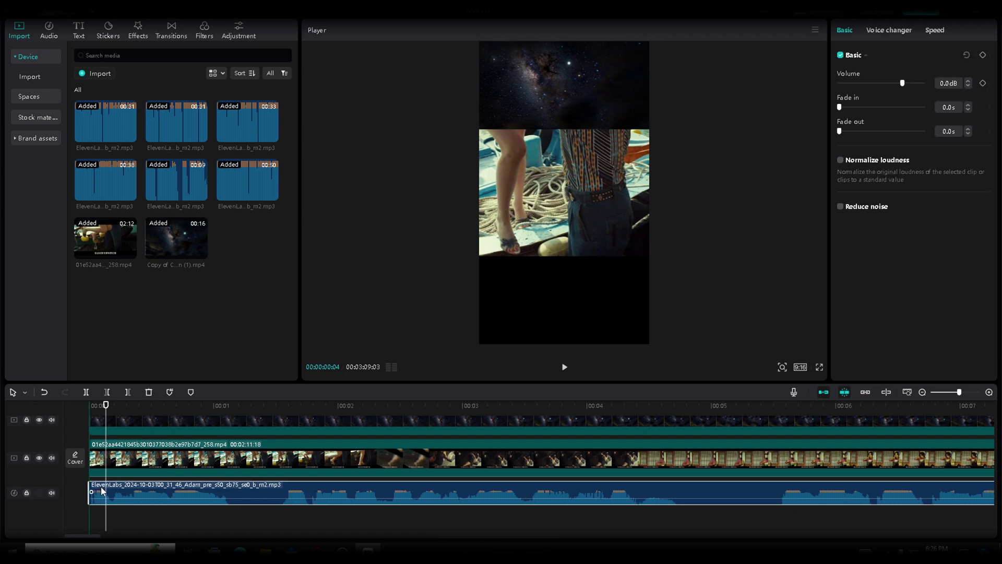
click(230, 410)
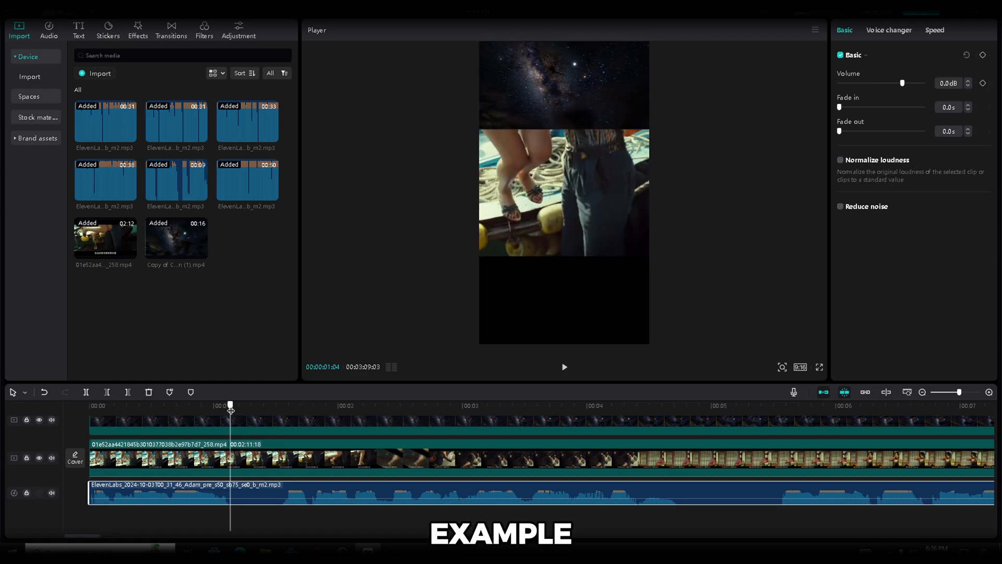
click(86, 393)
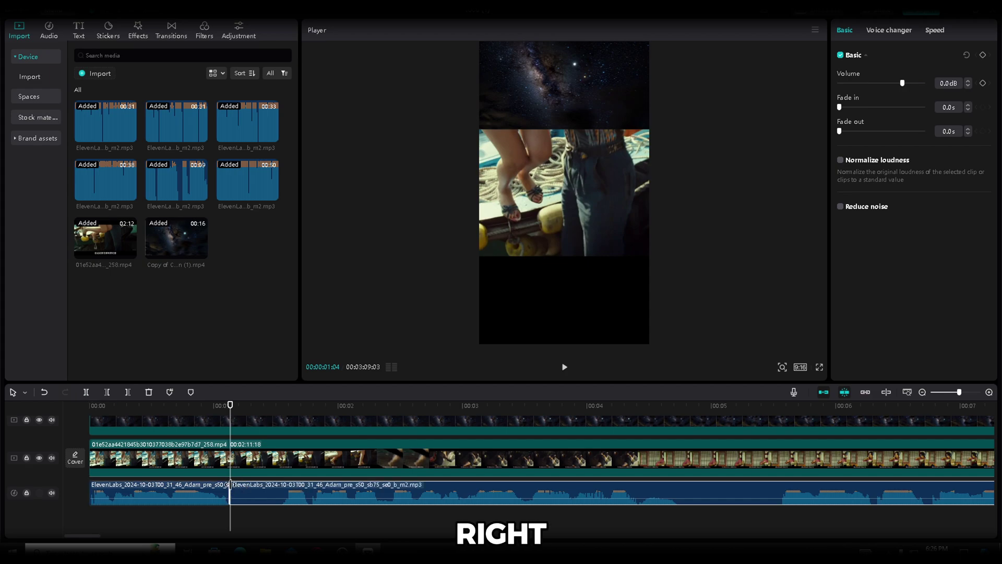
mouse_move(232, 489)
mouse_down()
mouse_move(281, 493)
mouse_move(241, 493)
mouse_up()
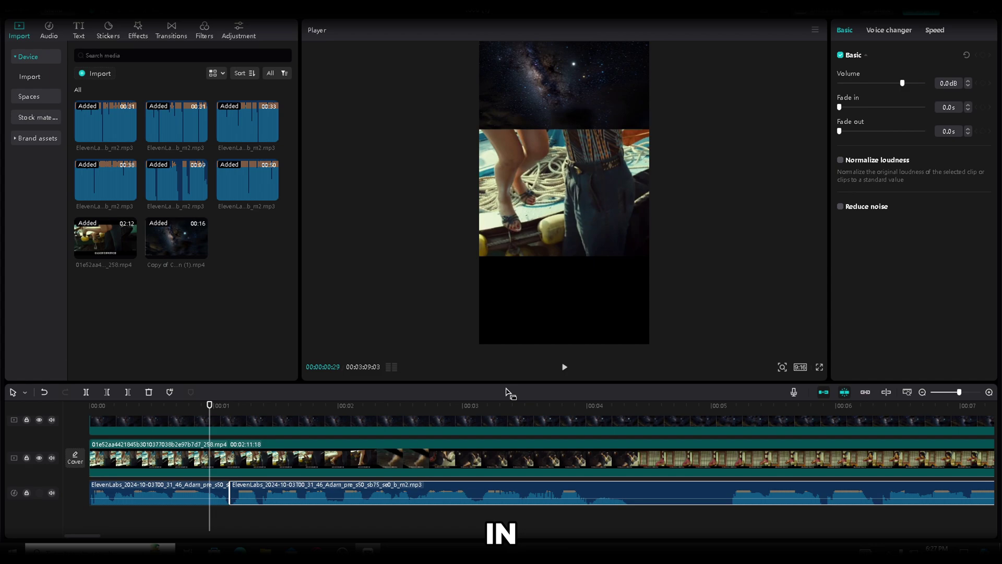
click(421, 406)
scroll(420, 444, right, 5)
click(568, 406)
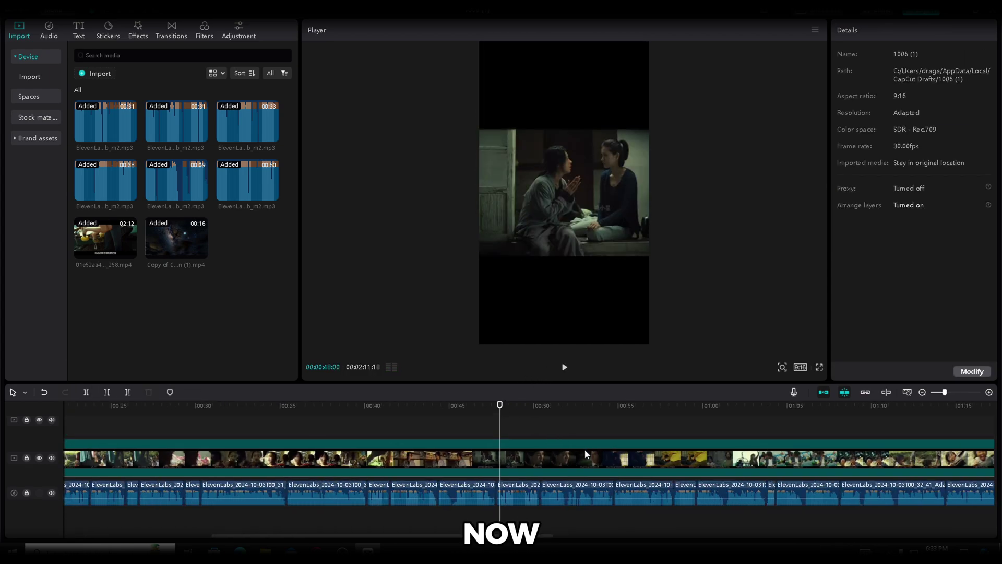
click(585, 449)
scroll(587, 454, down, 3)
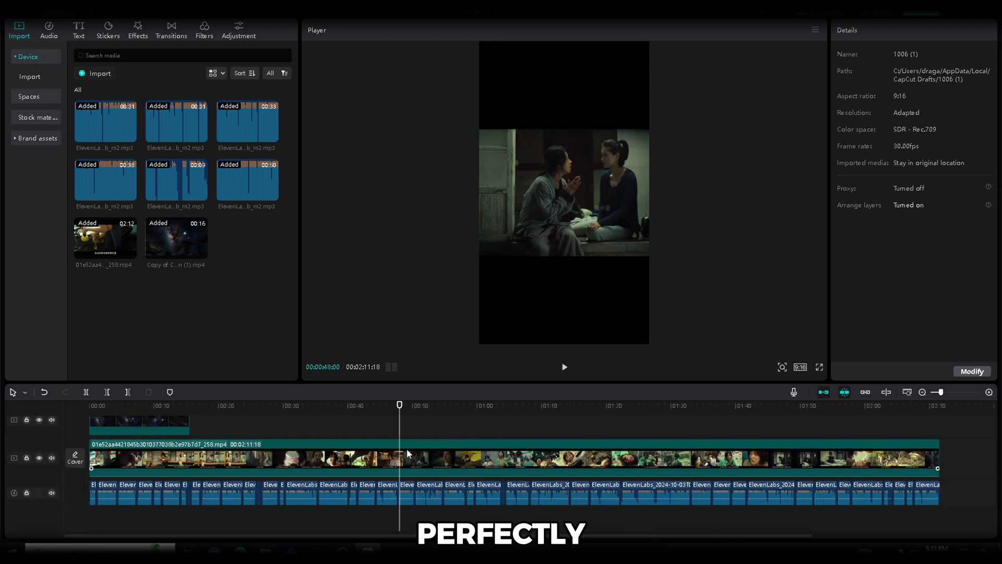
Copy the galaxy overlay and paste a copy butted right after the original.
click(239, 405)
click(170, 419)
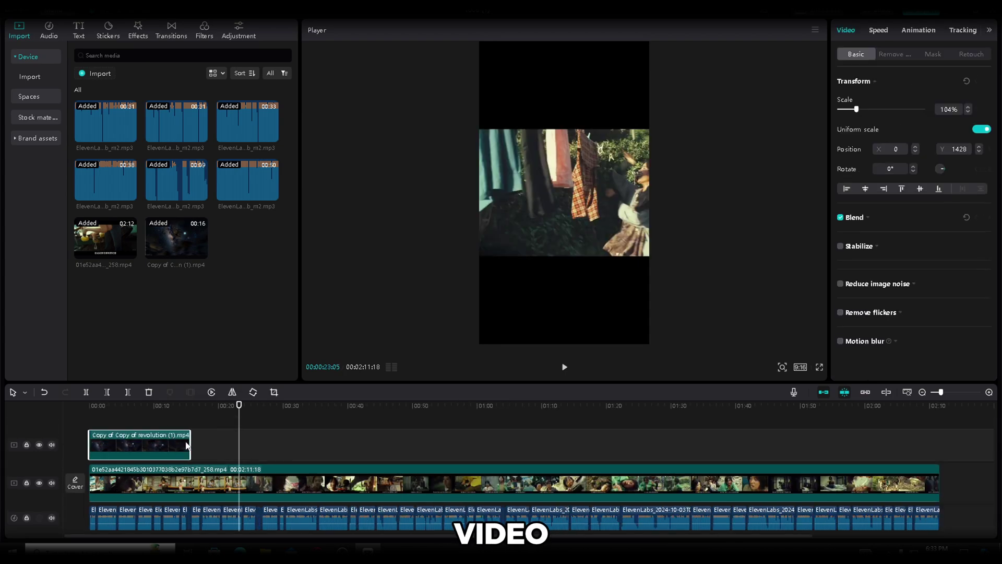
key(ctrl+c)
key(ctrl+v)
drag(270, 440, 218, 445)
click(283, 413)
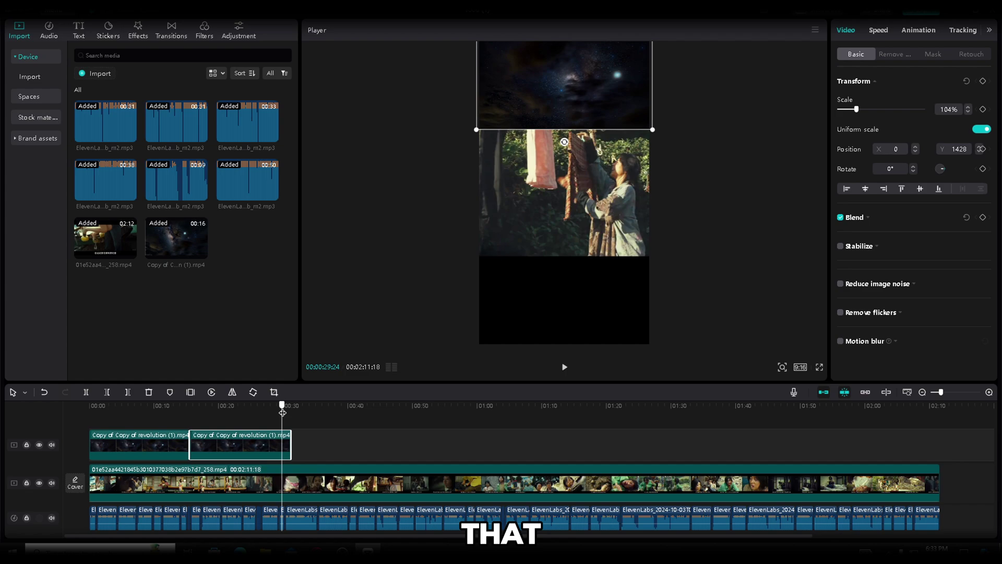
Paste more galaxy copies to the movie's end, splitting and deleting the overhanging part.
key(ctrl+v)
key(ctrl+v)
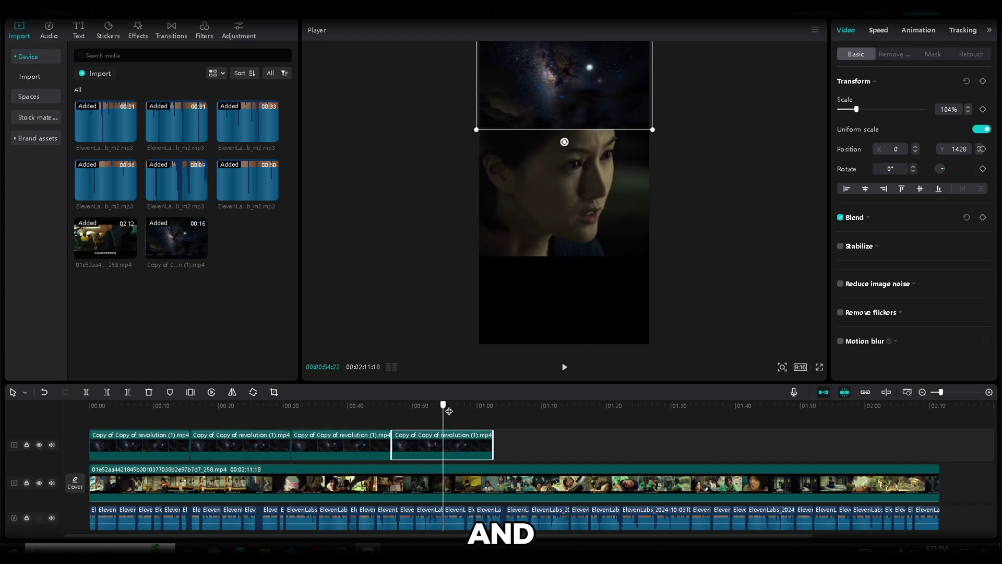
drag(449, 411, 899, 410)
key(ctrl+v)
key(ctrl+v)
key(ctrl+v)
key(ctrl+v)
key(ctrl+v)
drag(790, 411, 834, 411)
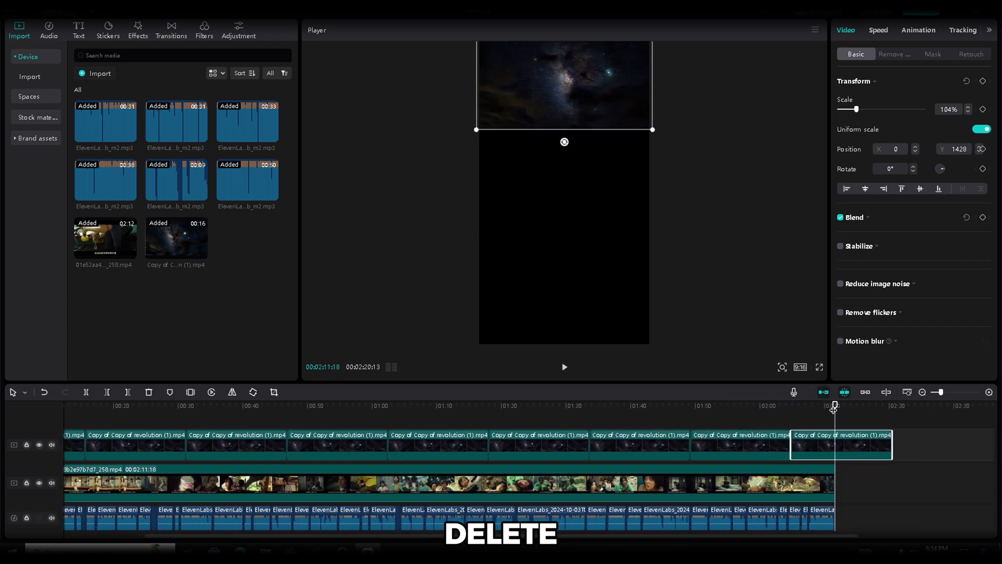
key(ctrl+b)
key(Delete)
drag(695, 408, 14, 421)
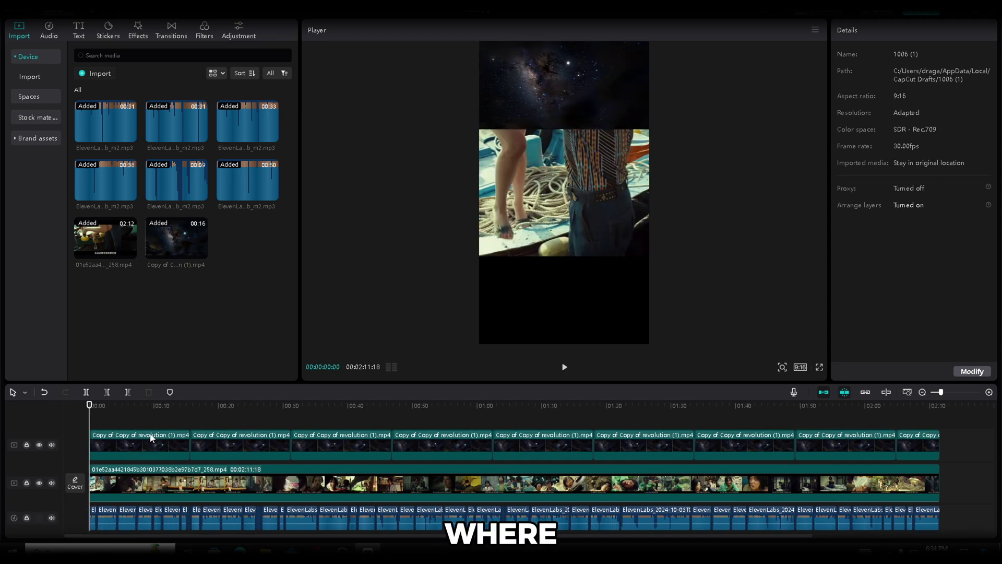
Generate English auto captions from the voiceover using Text > Auto captions.
click(80, 32)
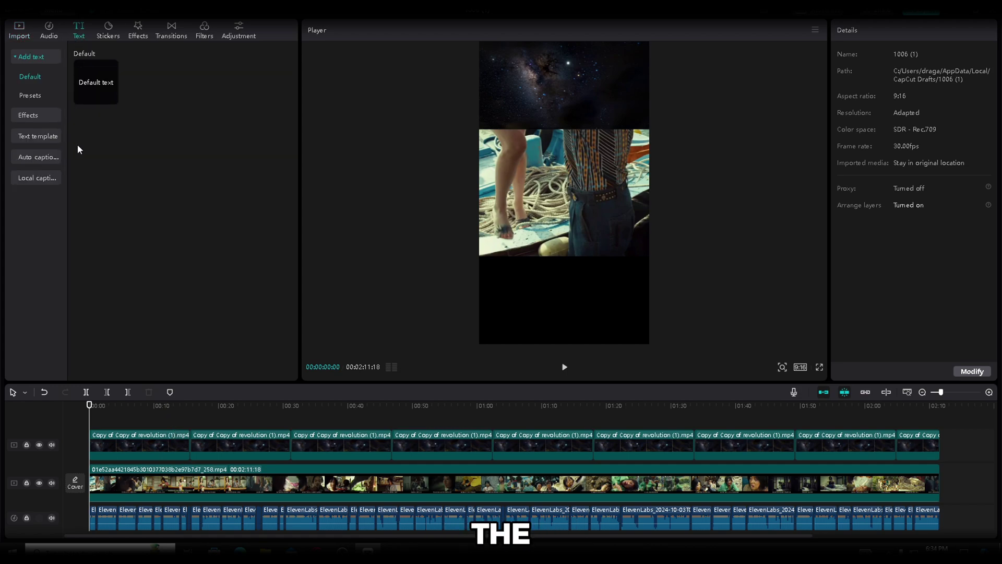
click(49, 156)
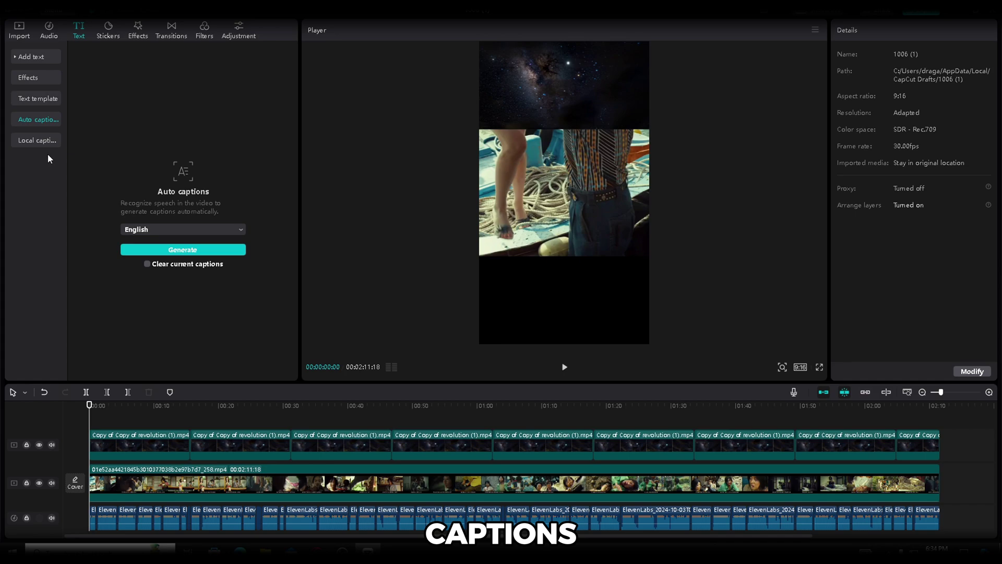
click(208, 251)
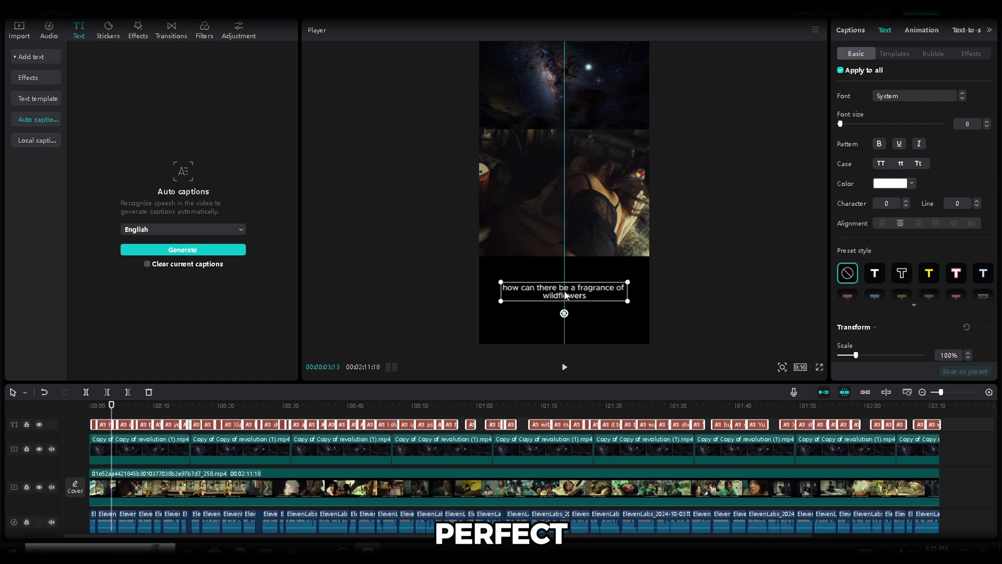
Set the captions to Montserrat with the purple word-highlight animation, then preview them.
click(910, 94)
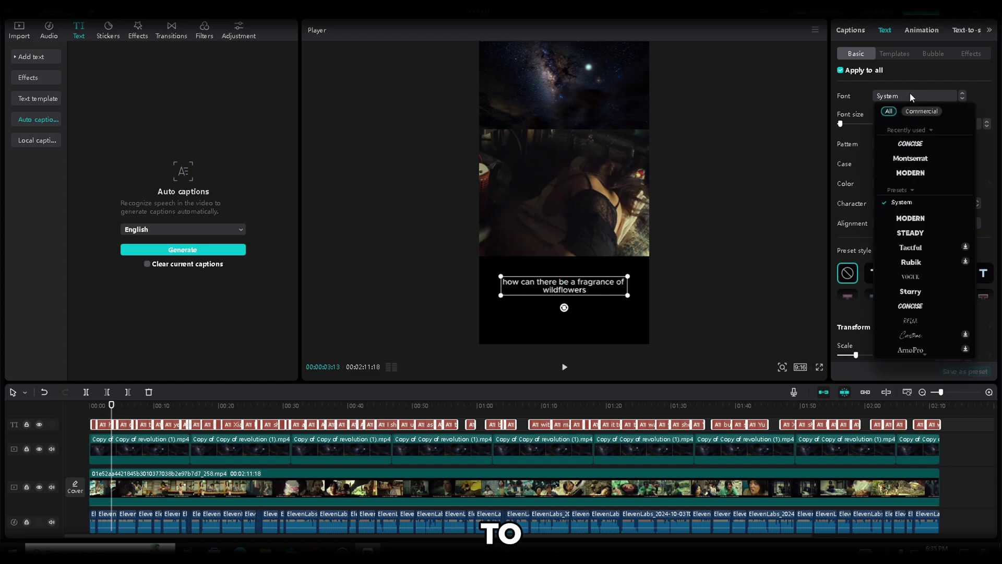
click(917, 163)
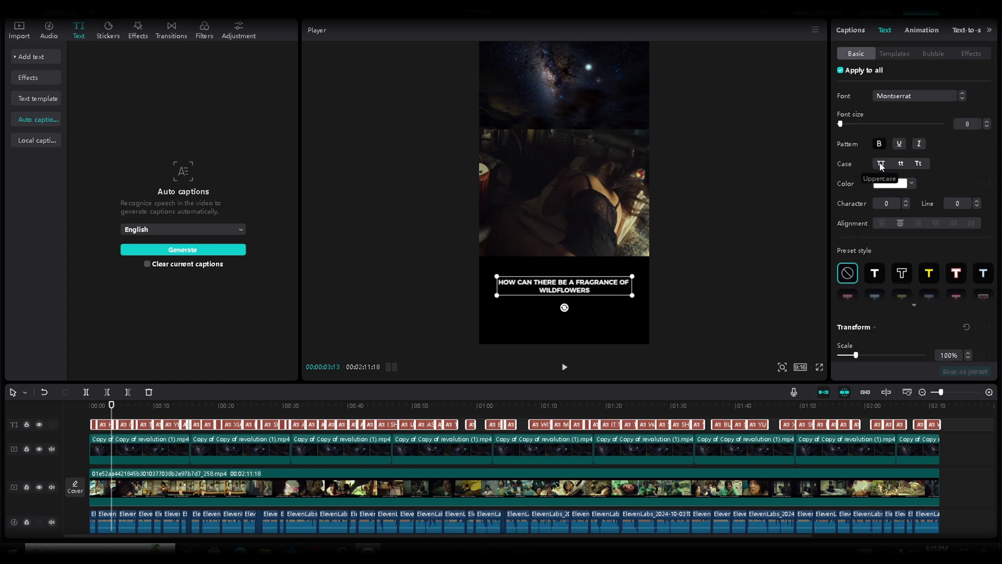
click(912, 32)
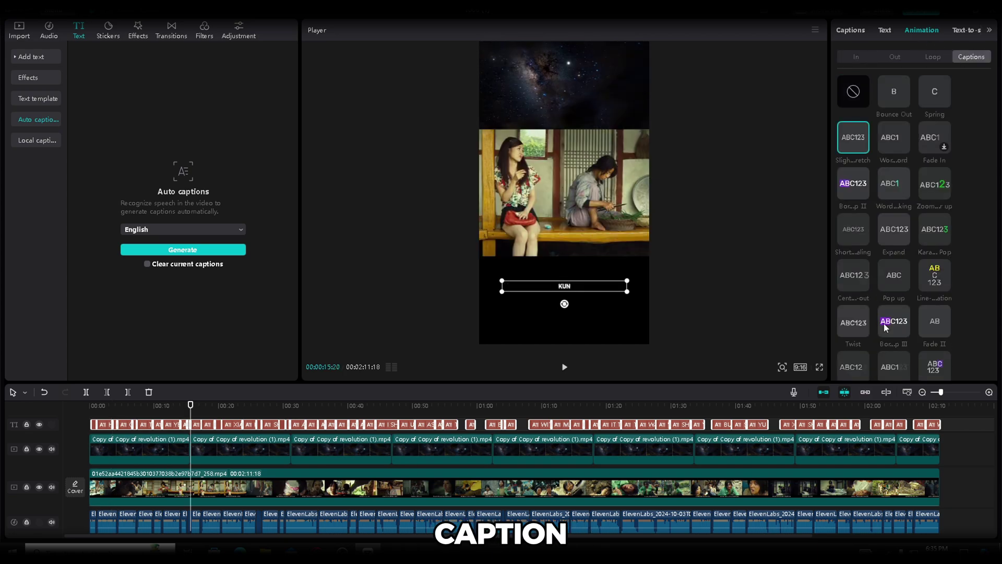
click(887, 326)
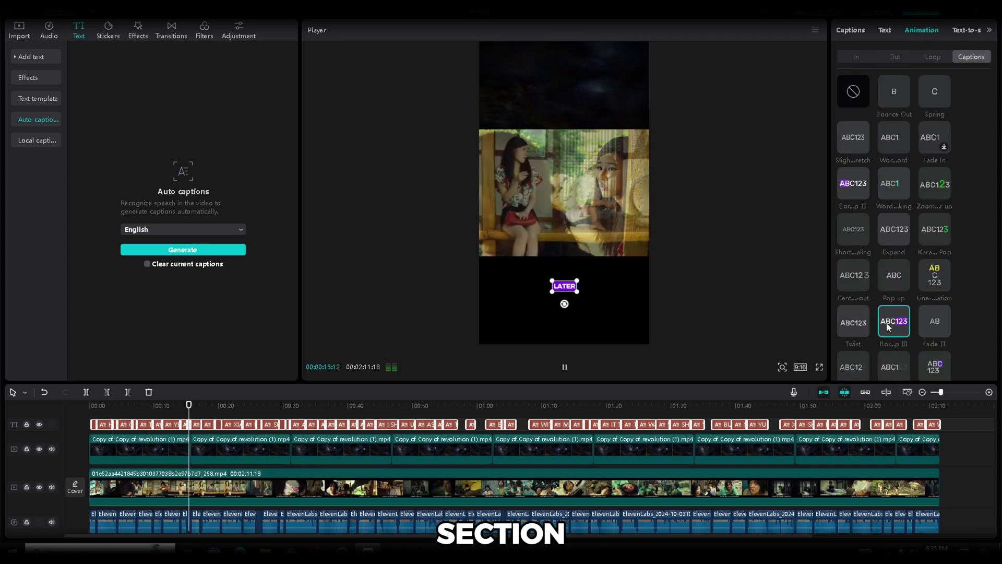
click(564, 368)
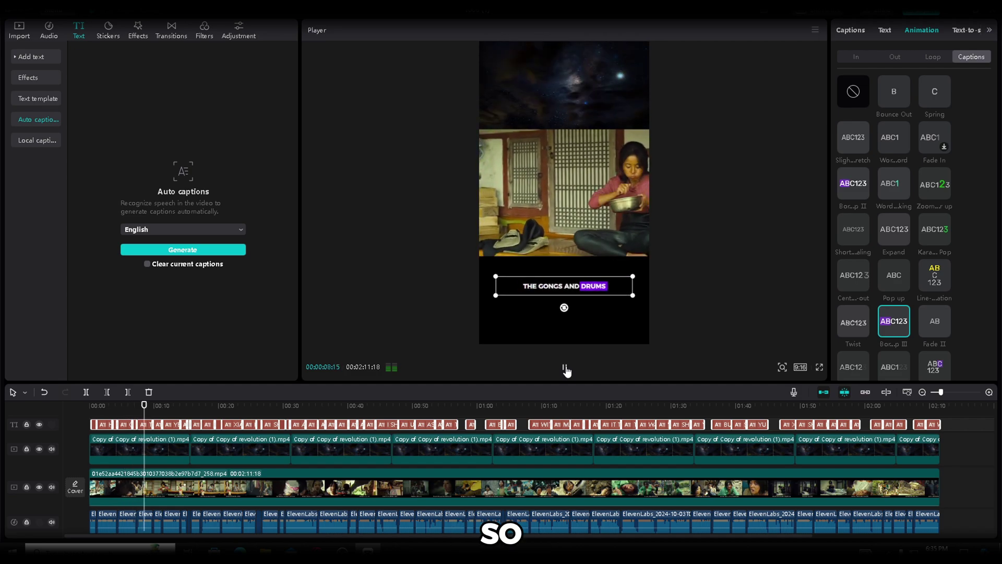
Select all captions, move them slightly lower, raise font size to 14, and replay.
click(564, 368)
click(567, 293)
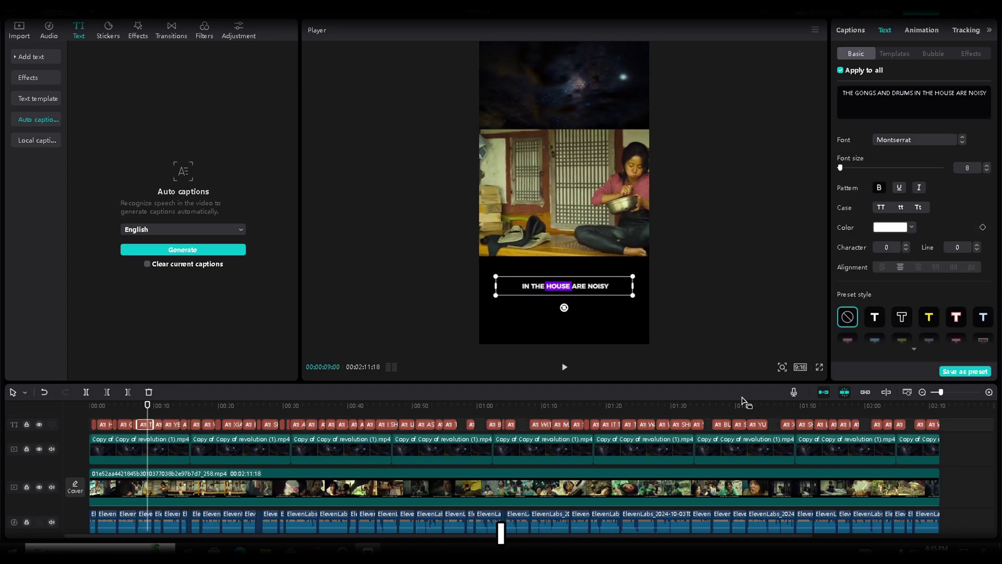
drag(962, 432, 89, 417)
drag(563, 286, 564, 298)
click(987, 122)
click(987, 123)
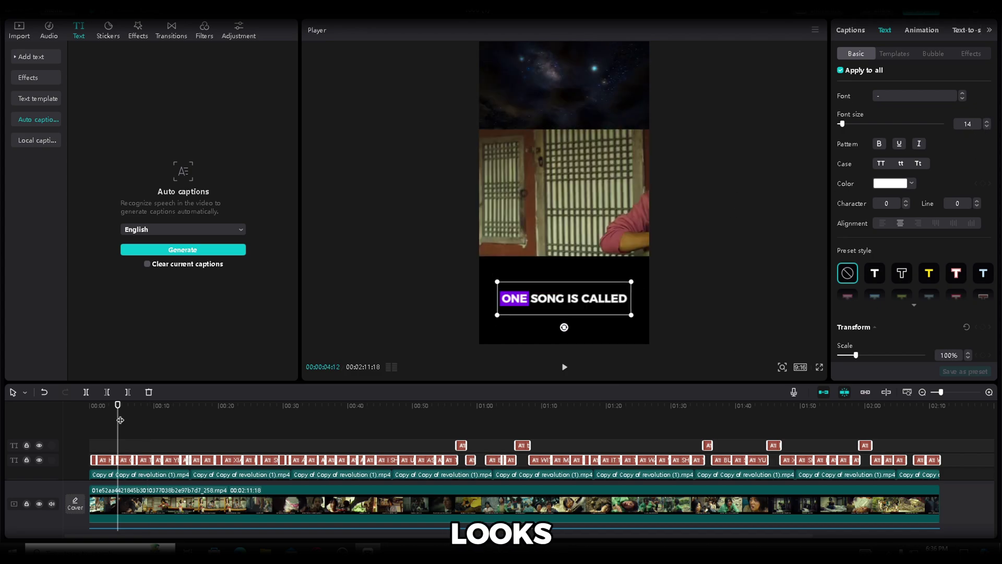
click(564, 367)
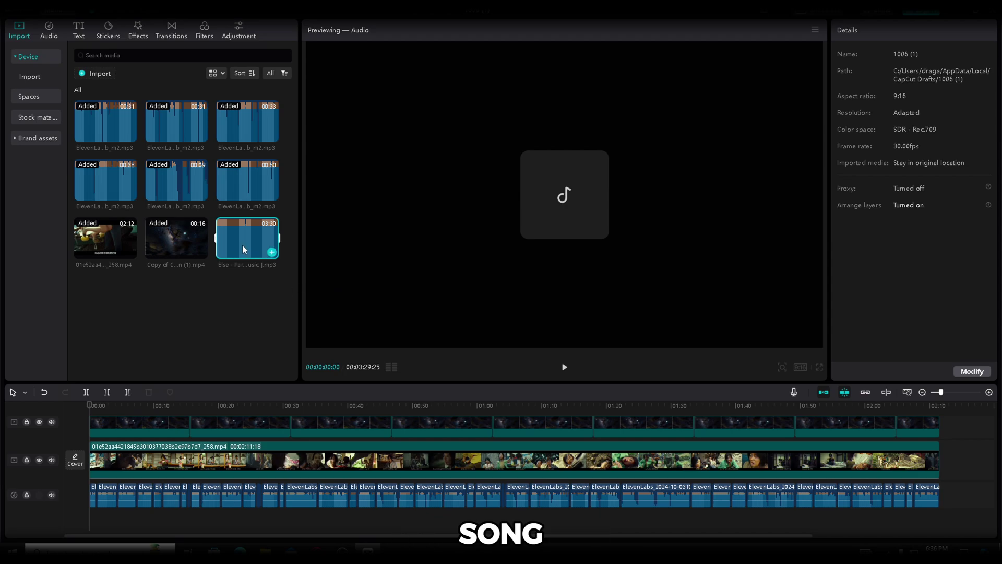
Add the Else - Paris music at the timeline start and lower its volume to -18.3 dB.
drag(243, 250, 88, 521)
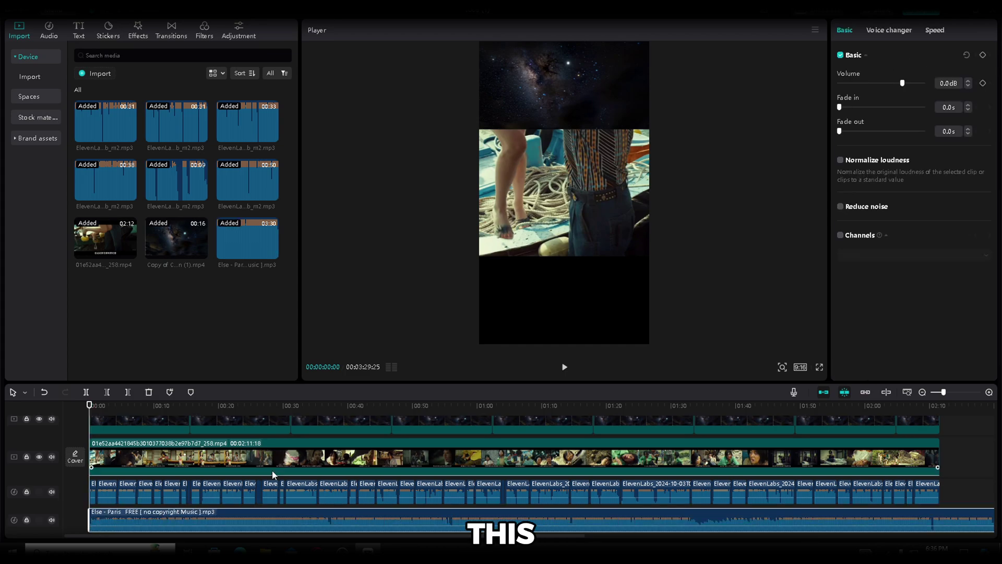
click(563, 368)
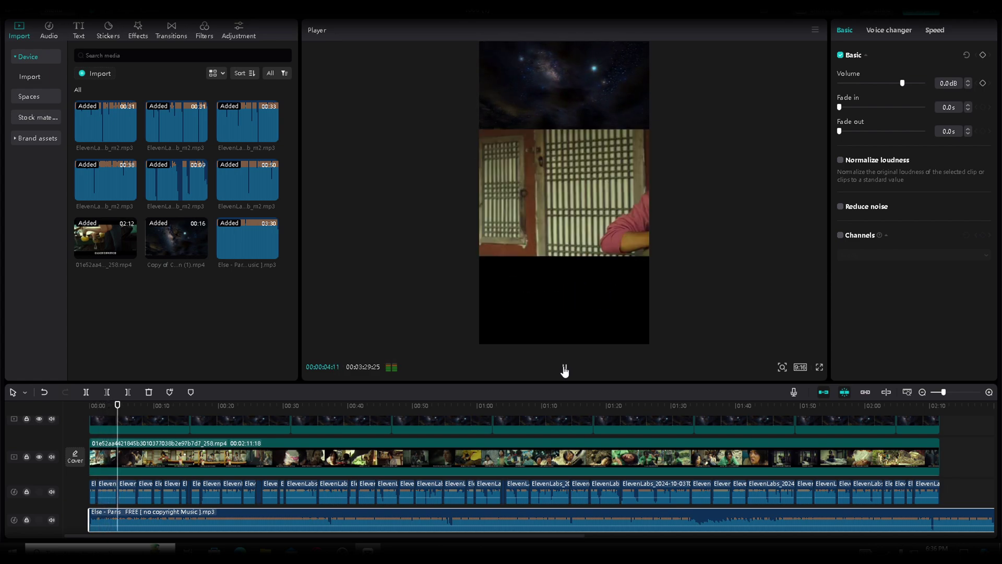
click(565, 368)
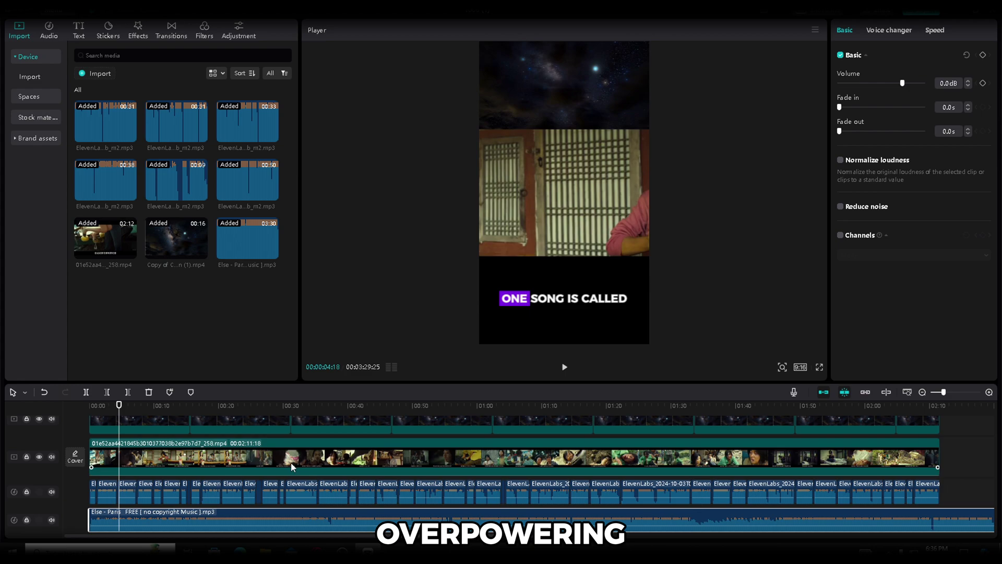
scroll(150, 513, down, 2)
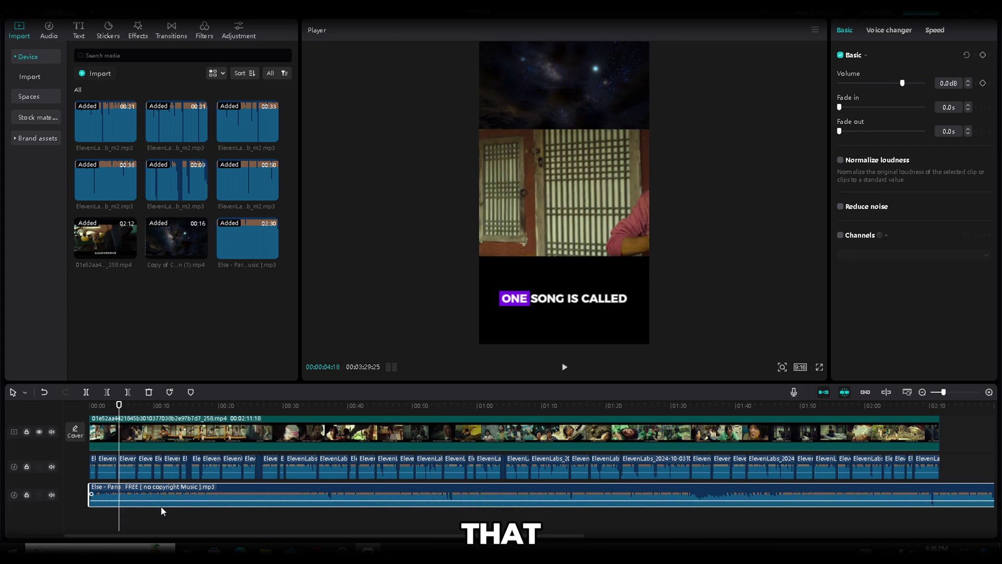
drag(159, 499, 158, 504)
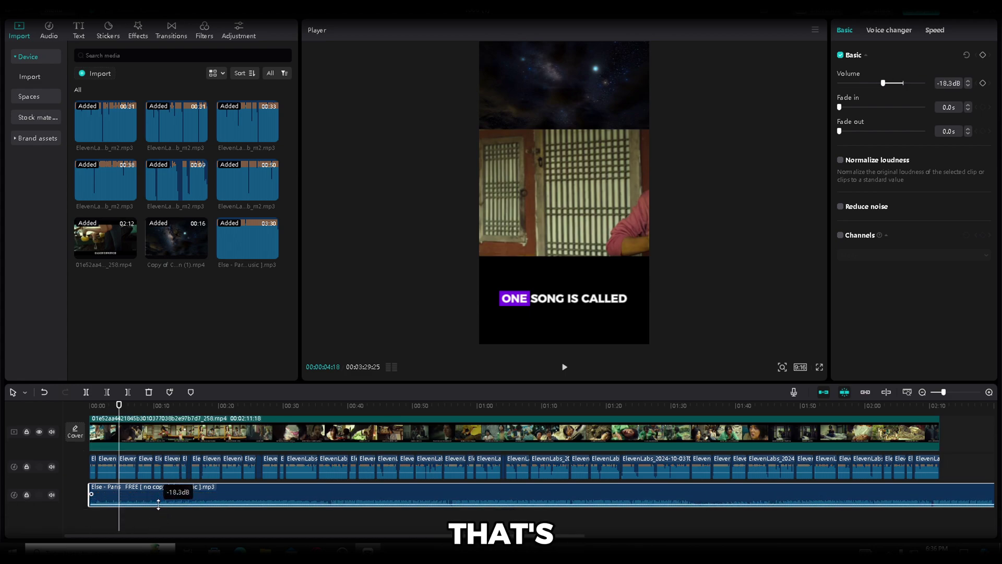
click(347, 504)
Cut the music at the video's 2:11 end and delete the remainder.
scroll(604, 522, right, 5)
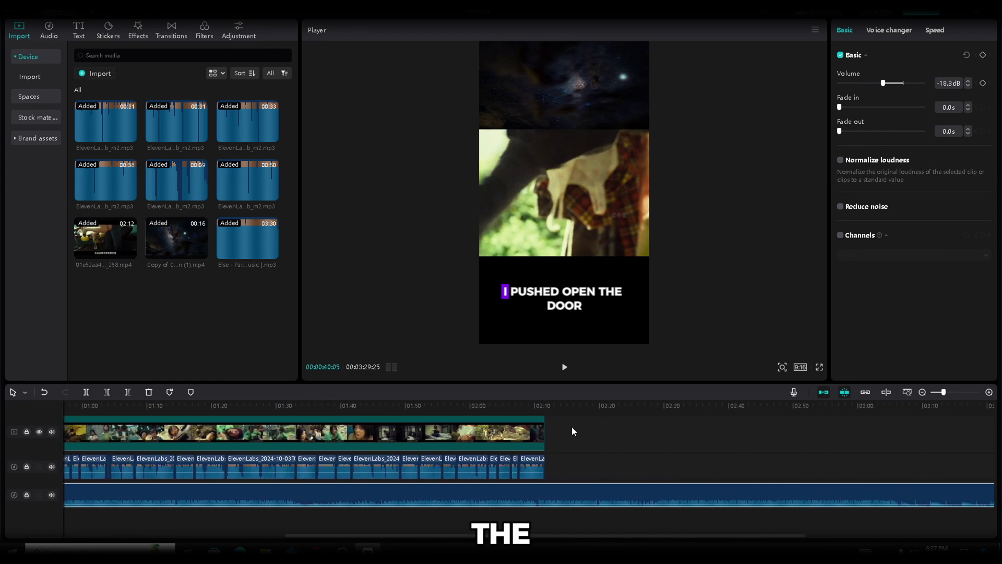
click(571, 426)
click(86, 392)
key(Delete)
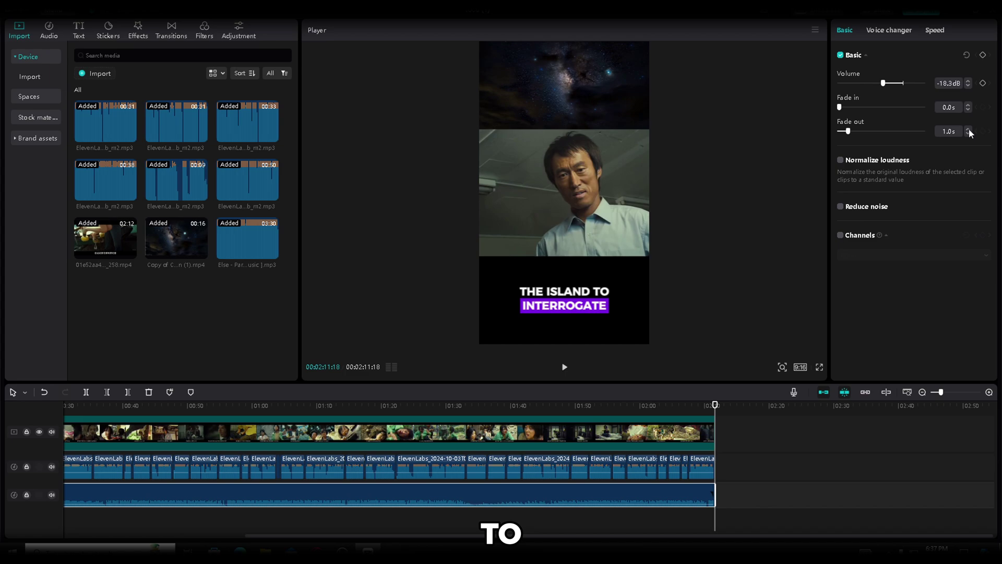
Apply the Fade Out exit animation to the movie clip and the last galaxy clip.
click(945, 31)
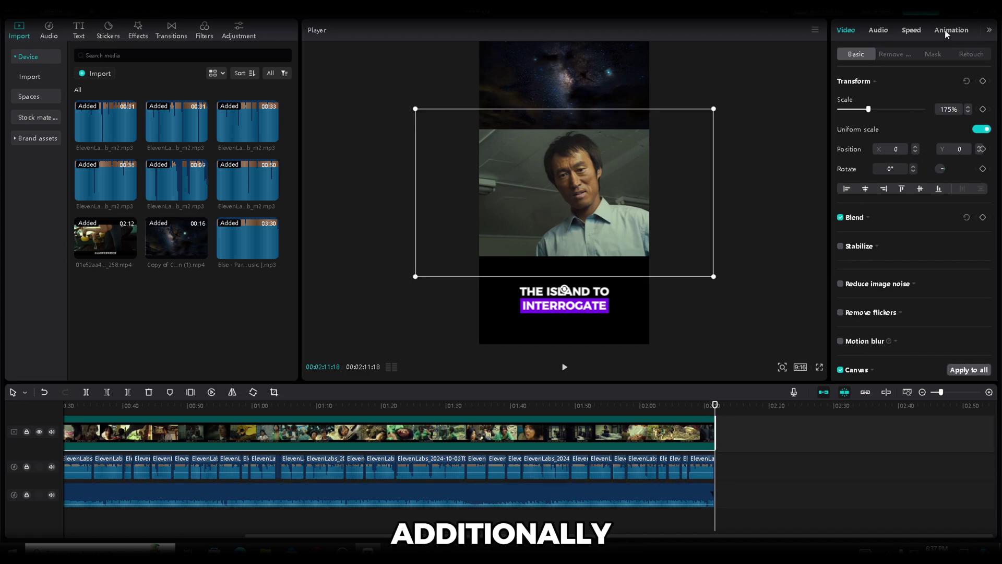
click(913, 54)
click(894, 86)
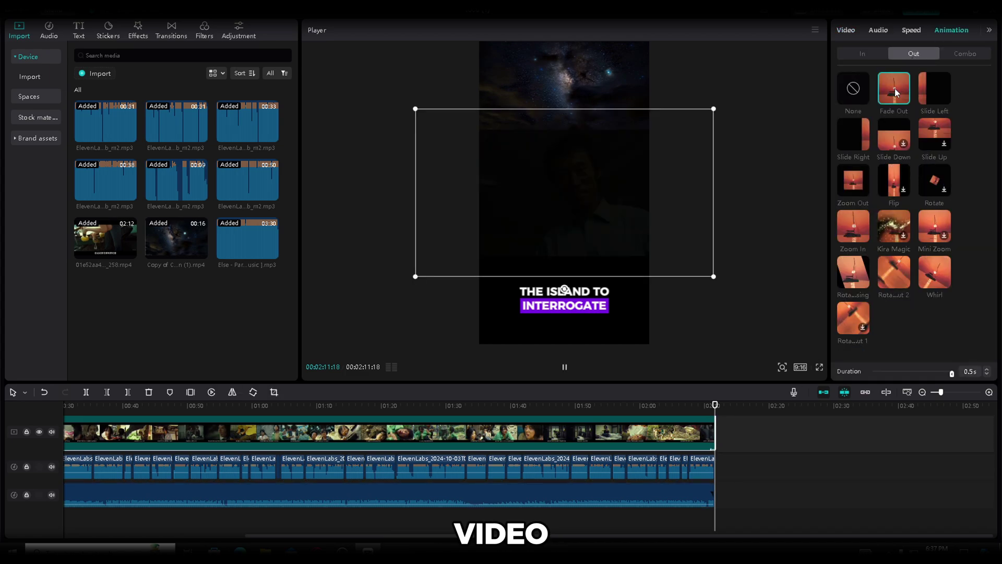
scroll(720, 432, up, 2)
click(699, 441)
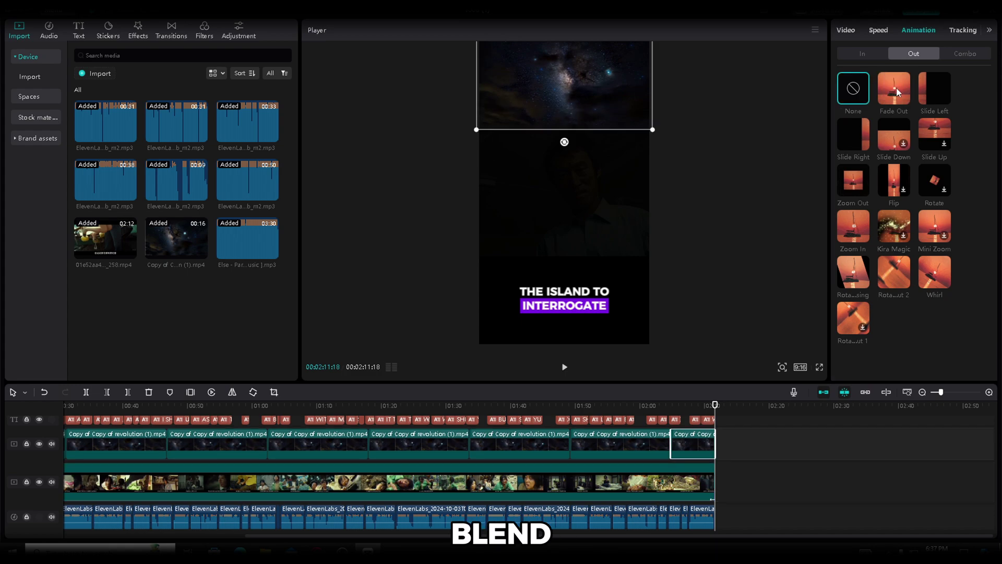
click(897, 93)
Export the project as a 1080P, 60fps H.264 mp4.
key(Home)
key(shift+z)
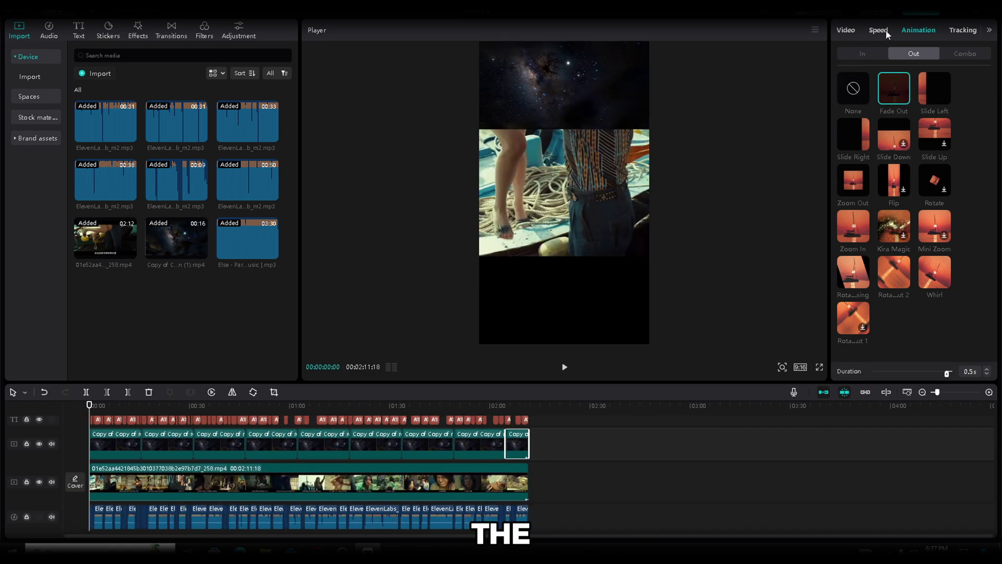
click(928, 14)
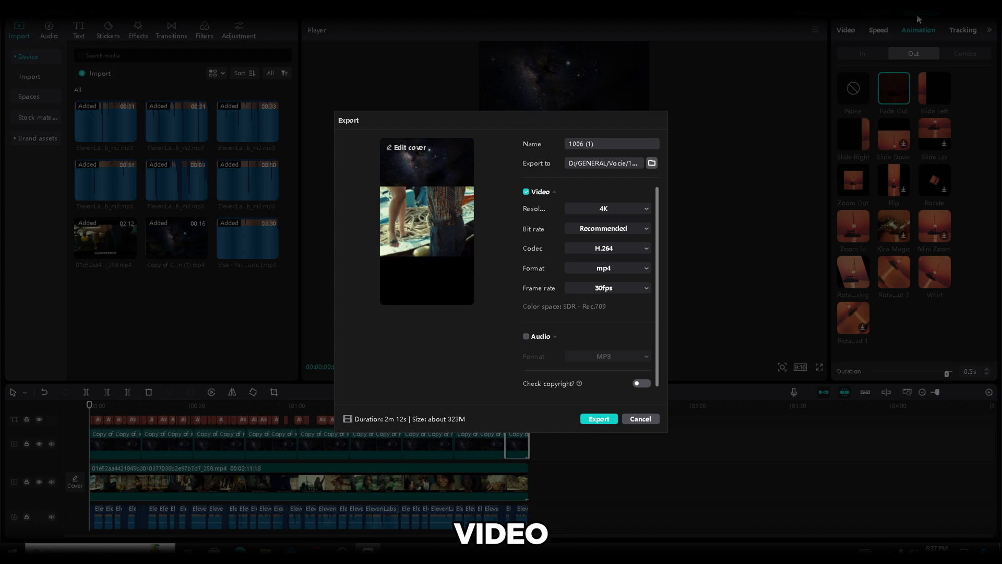
click(640, 209)
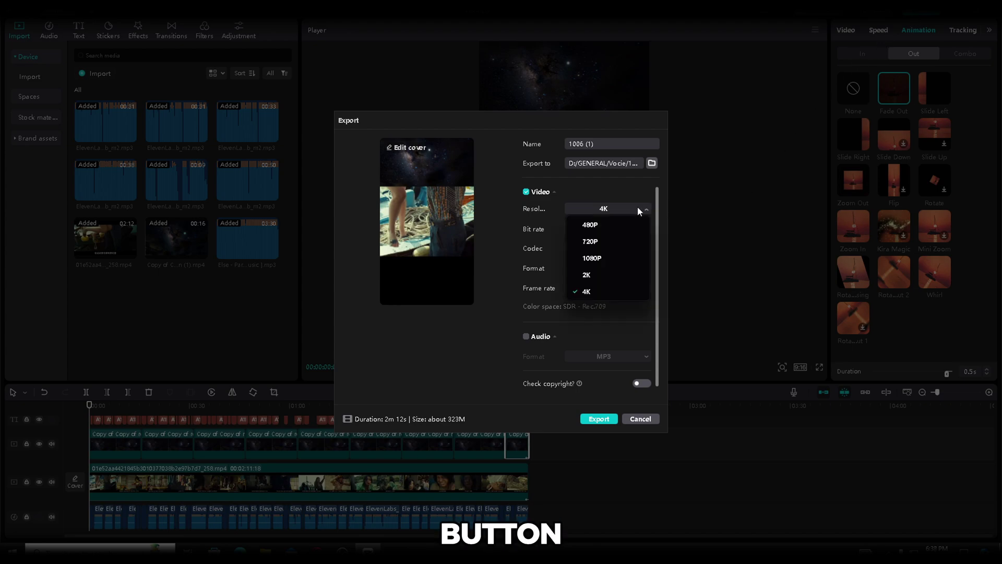
click(618, 259)
click(629, 287)
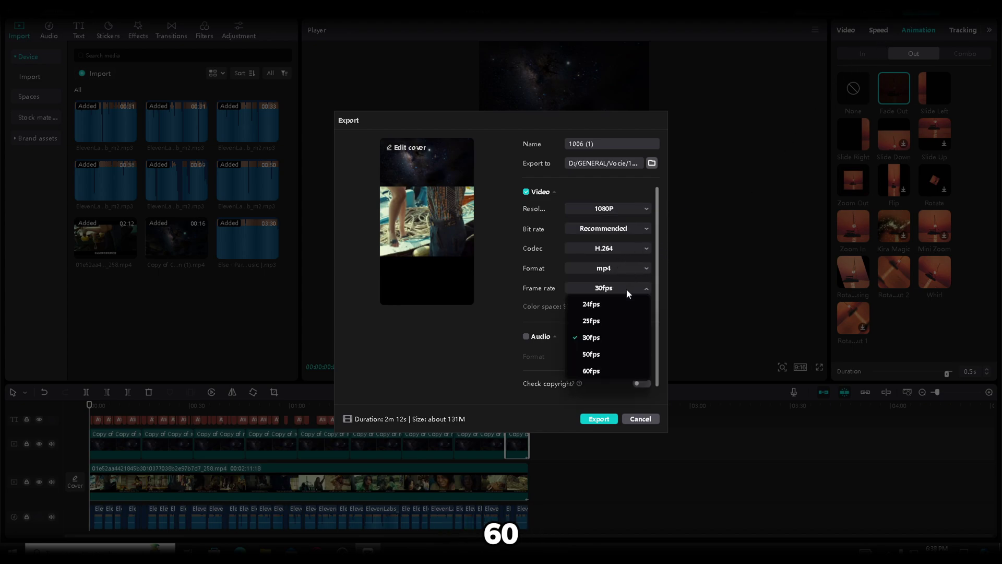
click(611, 369)
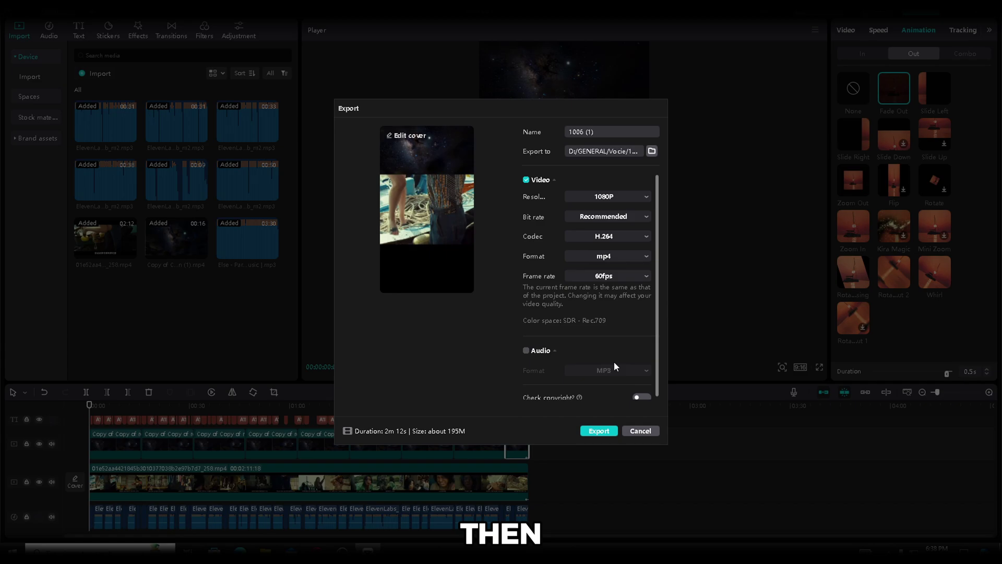
click(601, 432)
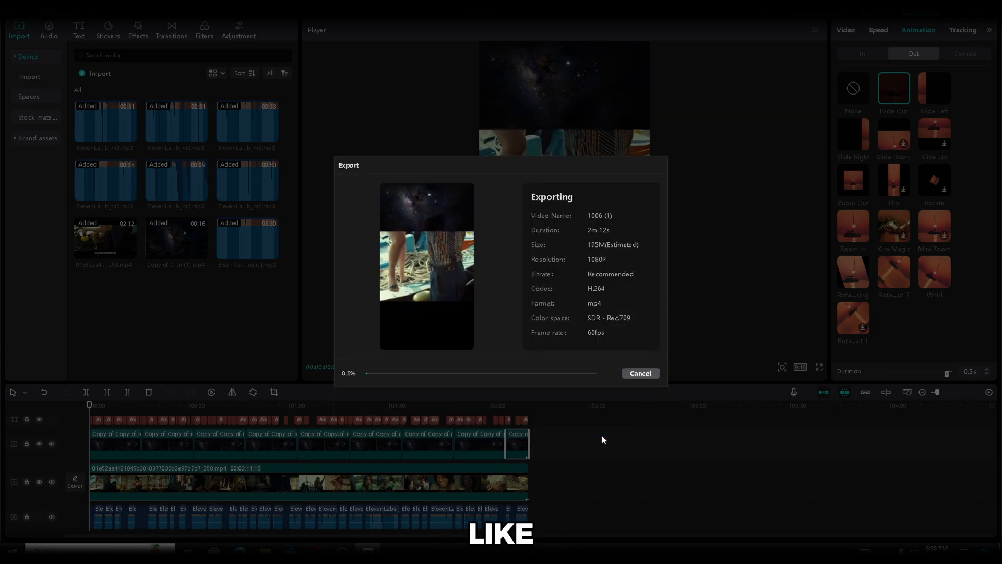